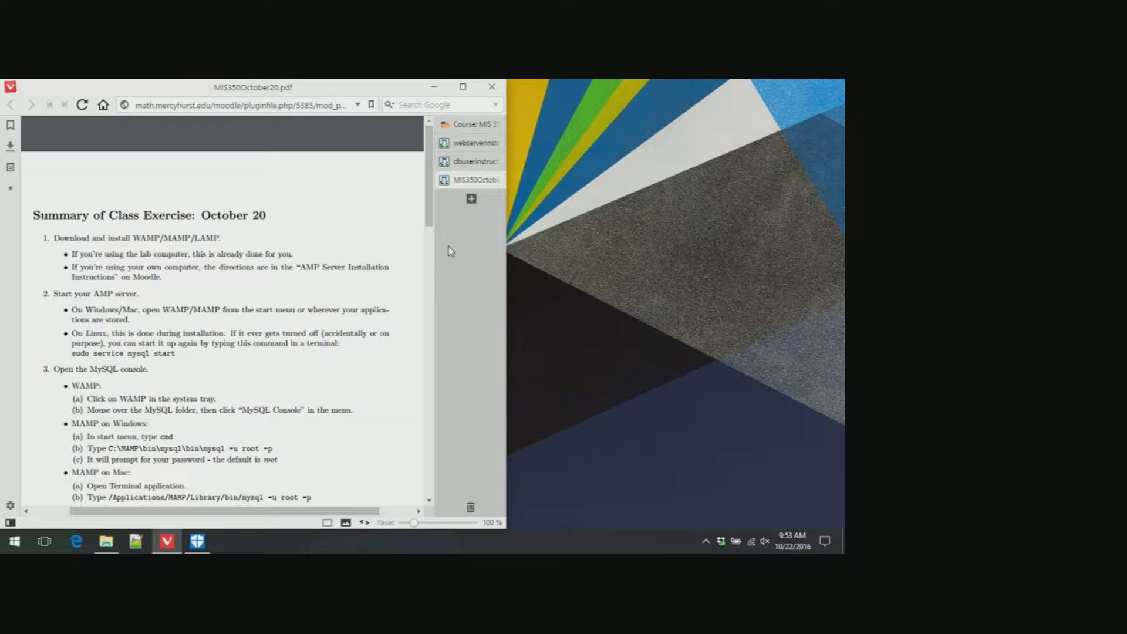
Step: Open sourceforge.net/projects/wampserver in a new tab, copying the address from the WAMP section of the web server installation instructions
{"action": "left_click", "coordinate": [472, 144]}
{"action": "left_click_drag", "start_coordinate": [93, 280], "coordinate": [265, 281]}
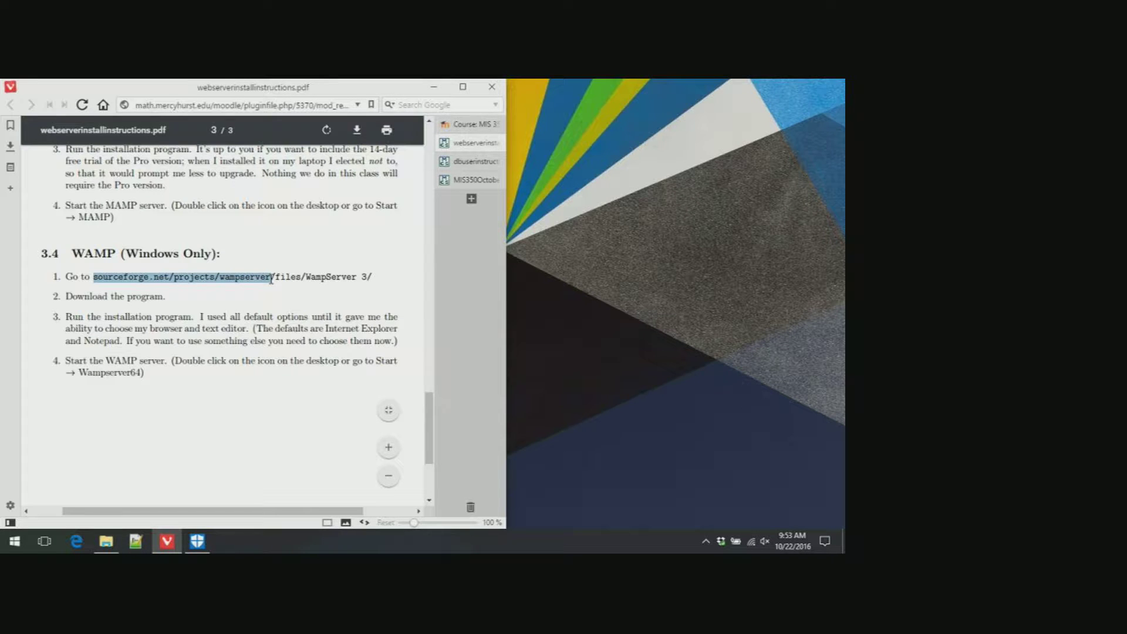
{"action": "key", "text": "ctrl+c"}
{"action": "key", "text": "ctrl+t"}
{"action": "key", "text": "ctrl+v"}
{"action": "key", "text": "Delete"}
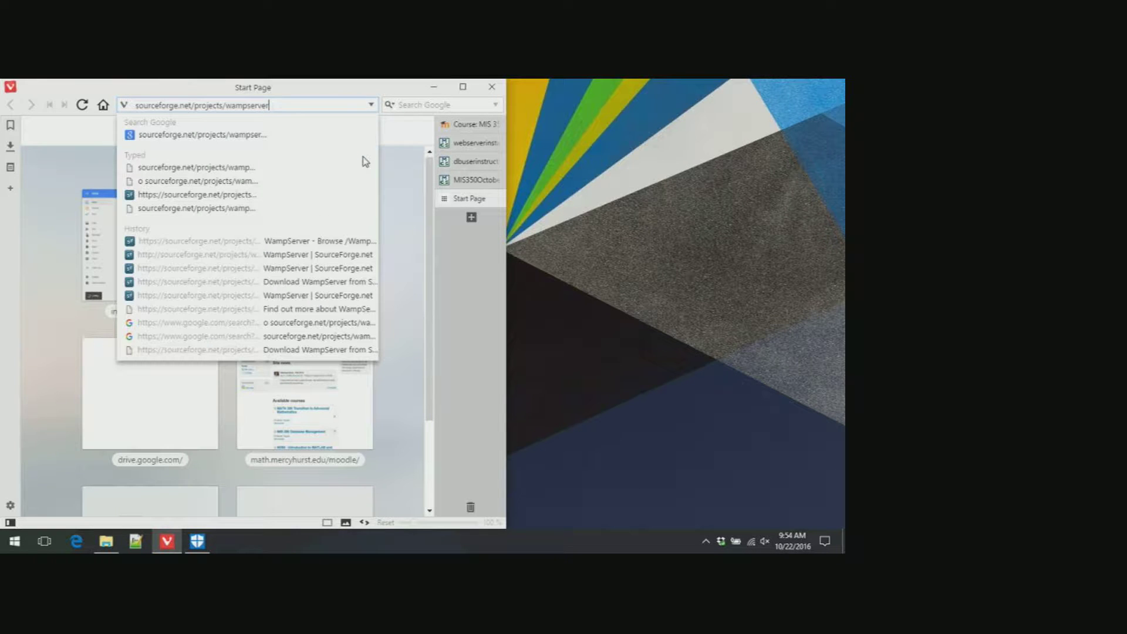
{"action": "key", "text": "Return"}
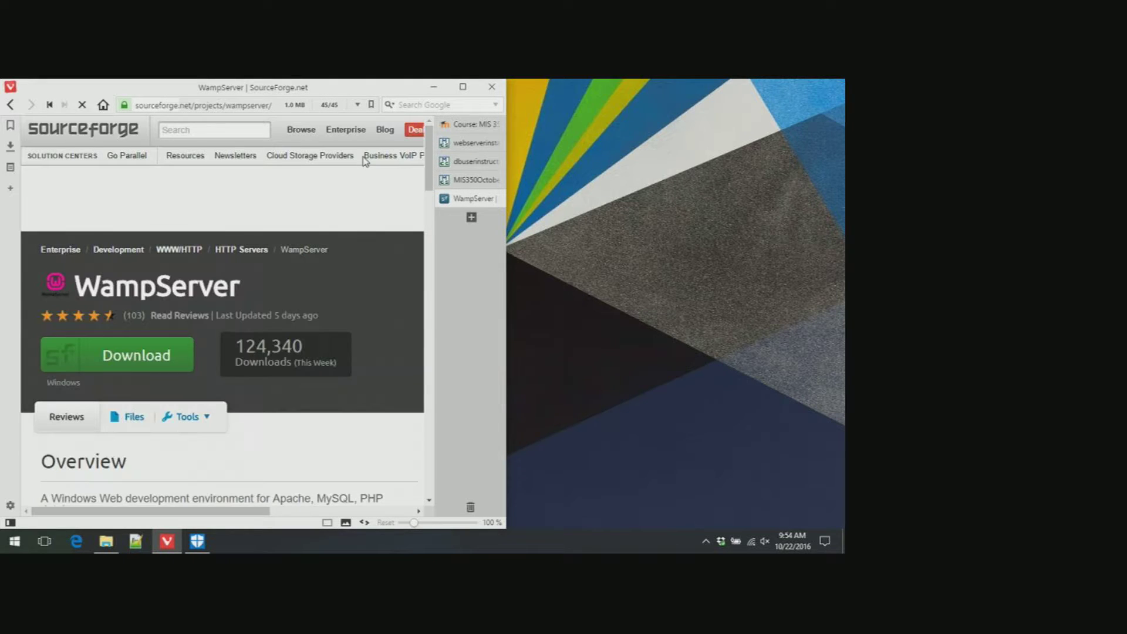
Step: Download WampServer from its SourceForge project page and close that page
{"action": "left_click", "coordinate": [115, 353]}
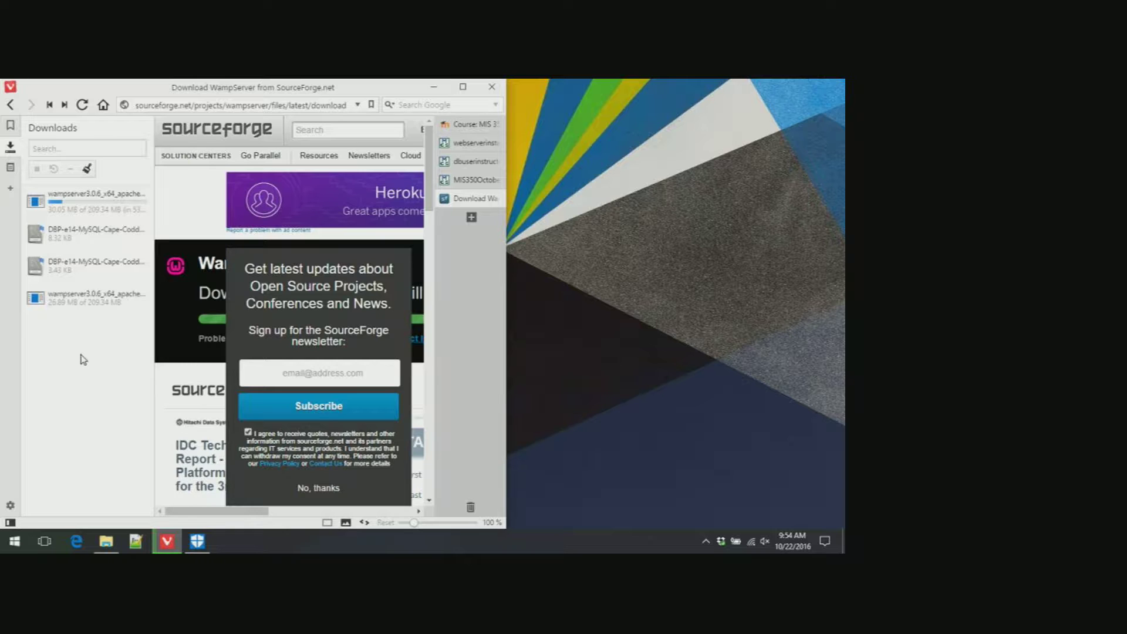
{"action": "key", "text": "ctrl+w"}
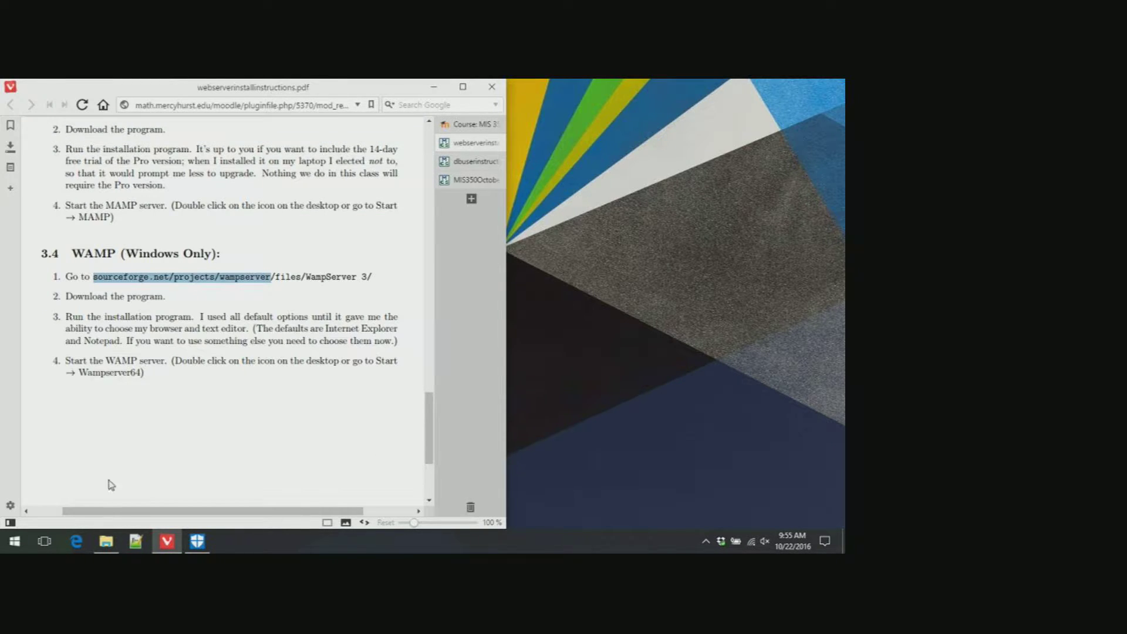
Step: Run the wampserver3.0.6 x64 installer from the Downloads folder, using English as the setup language
{"action": "left_click", "coordinate": [104, 545]}
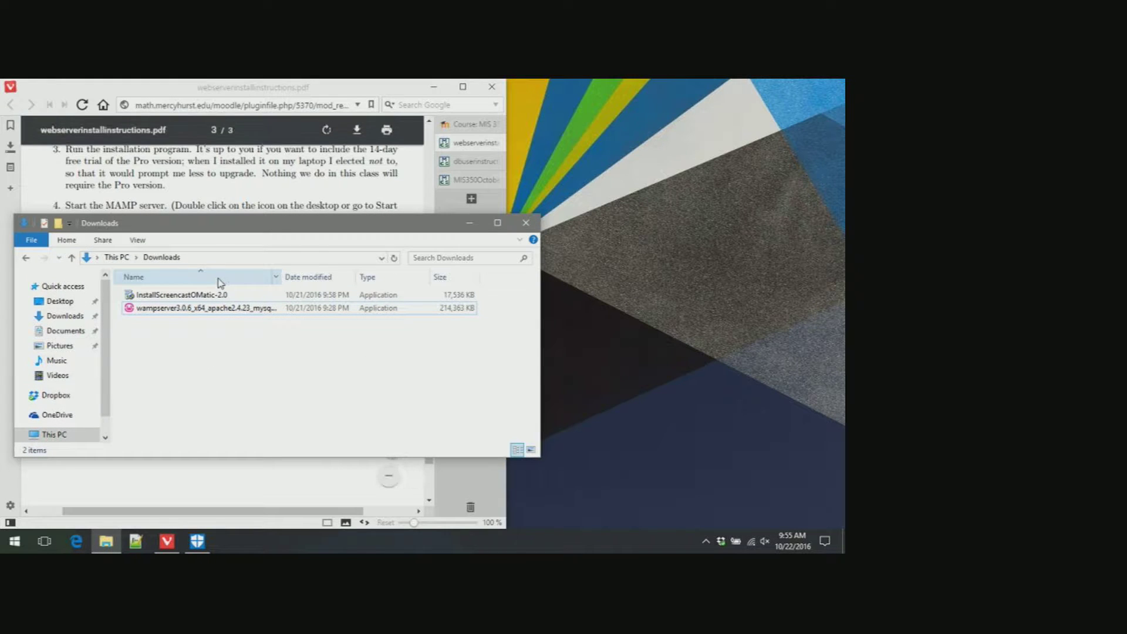
{"action": "left_click", "coordinate": [189, 313]}
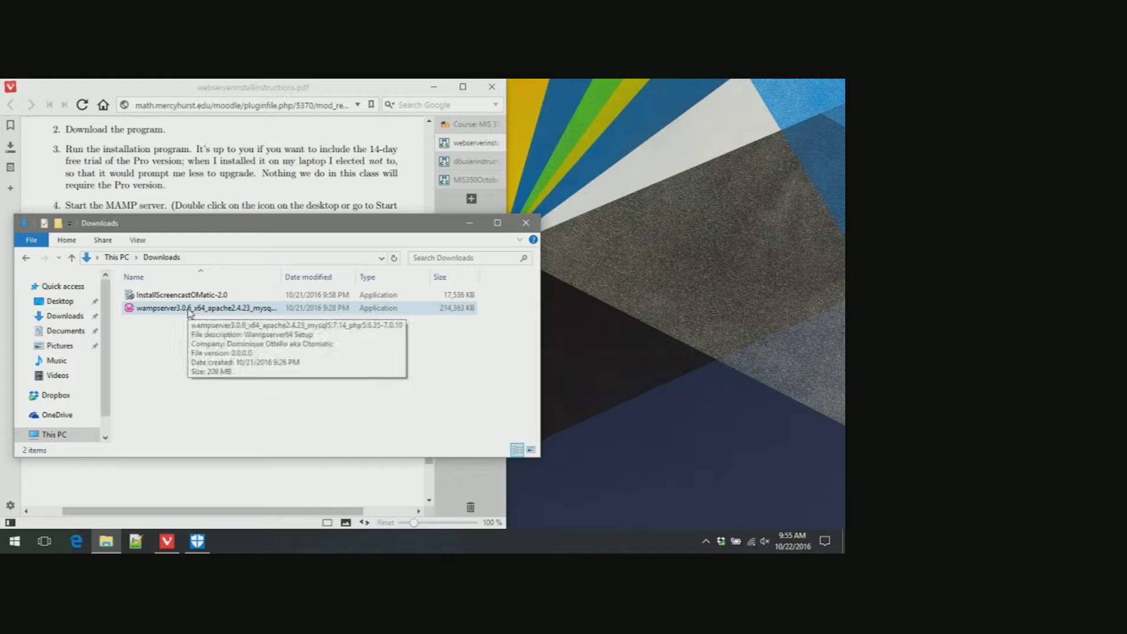
{"action": "double_click", "coordinate": [170, 314]}
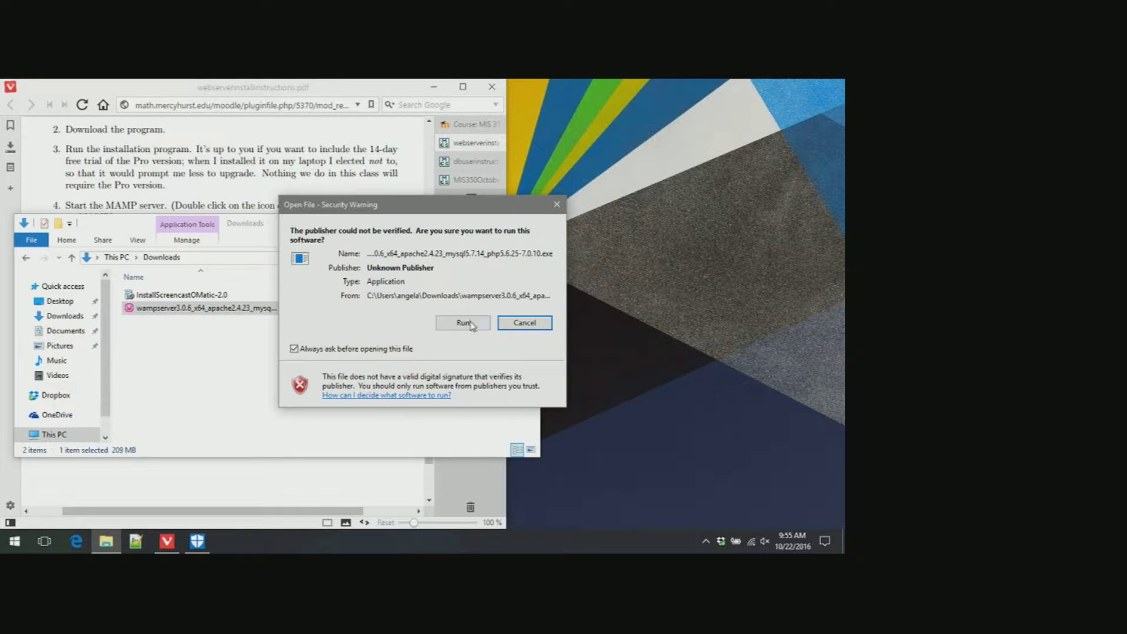
{"action": "left_click", "coordinate": [471, 324]}
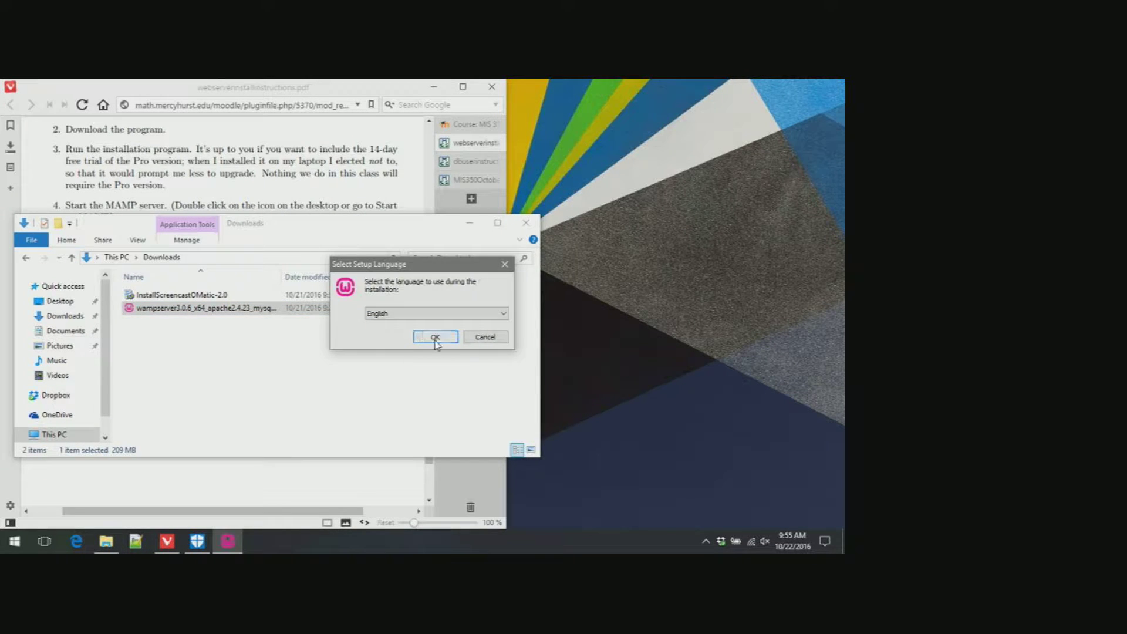
{"action": "left_click", "coordinate": [435, 339]}
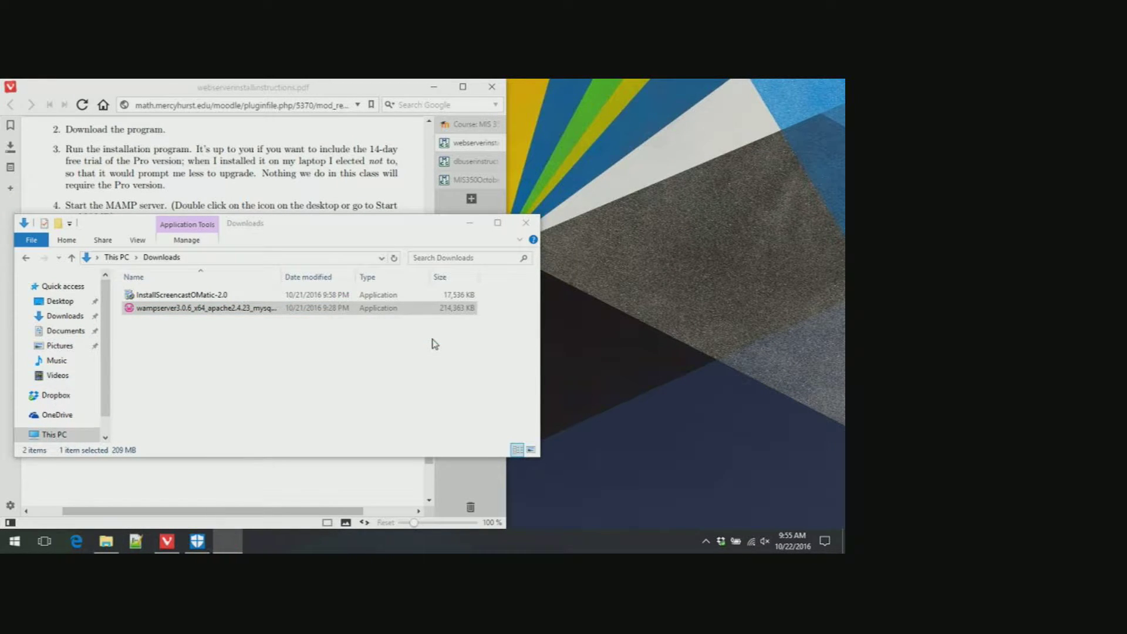
Step: Accept the license agreement and install Wampserver64 into c:\wamp64 with the Start menu folder Wampserver64
{"action": "left_click", "coordinate": [345, 372]}
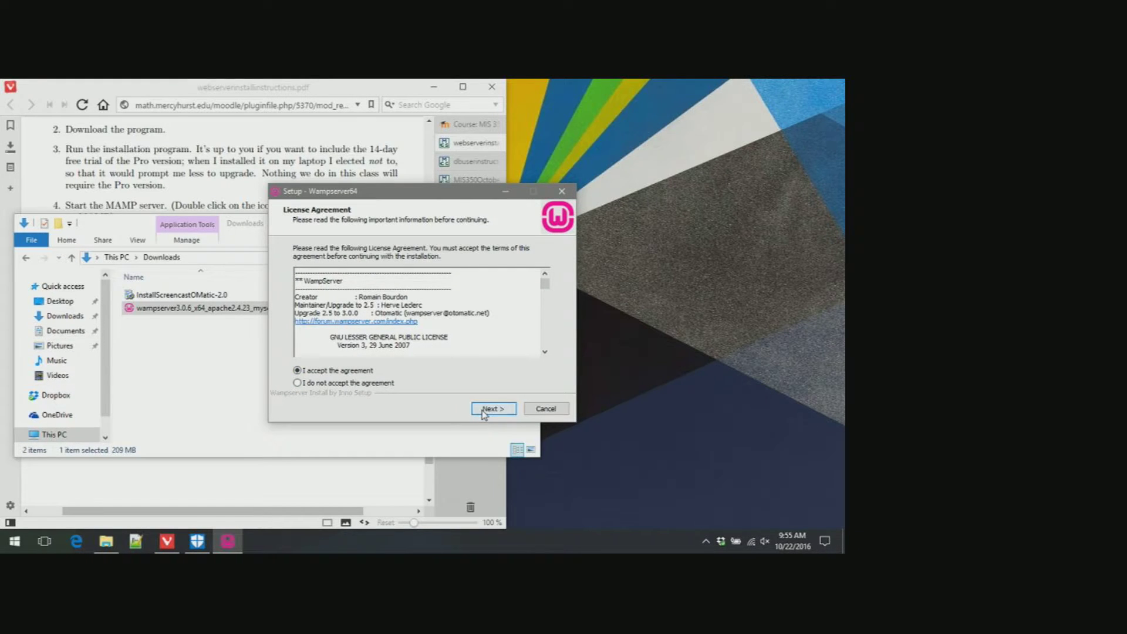
{"action": "left_click", "coordinate": [486, 410]}
{"action": "left_click", "coordinate": [485, 410]}
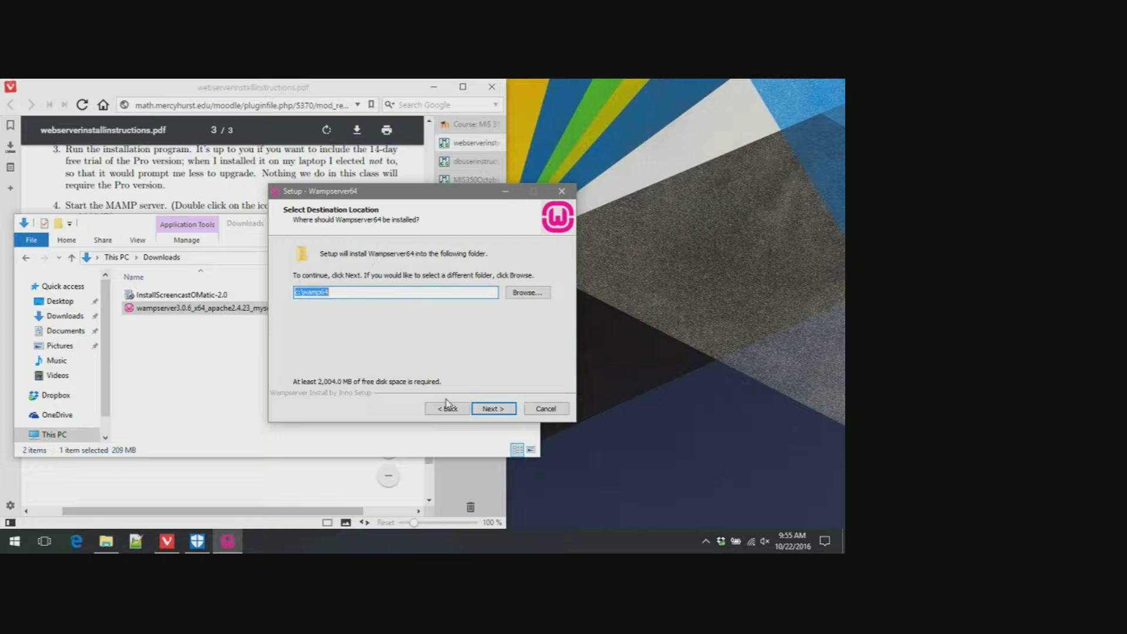
{"action": "left_click", "coordinate": [494, 409]}
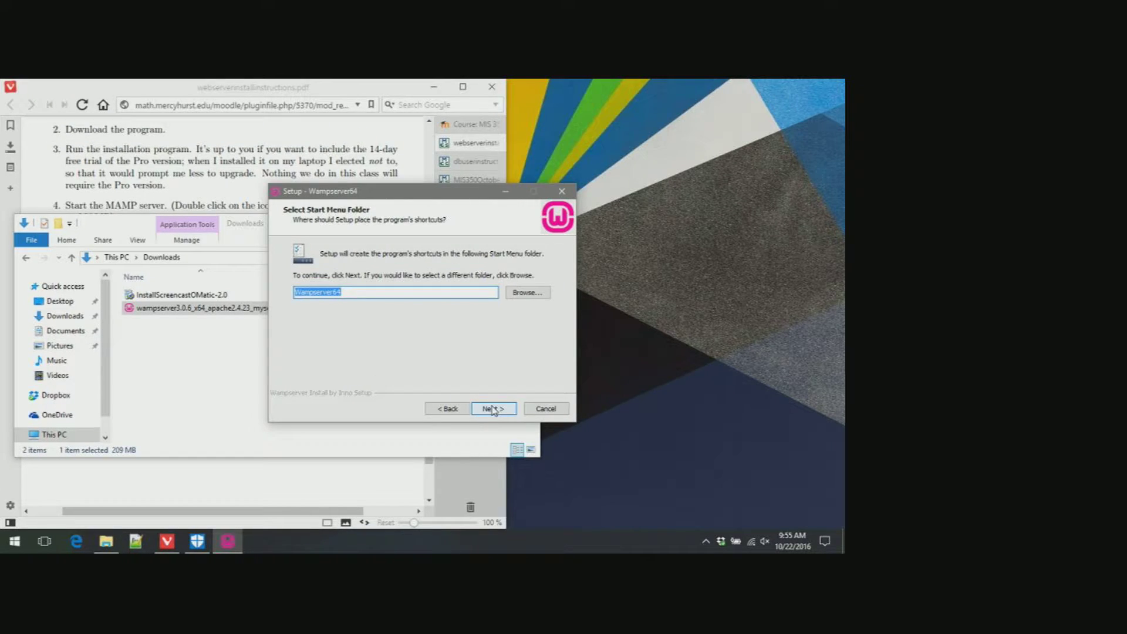
{"action": "left_click", "coordinate": [493, 409]}
{"action": "left_click", "coordinate": [493, 409]}
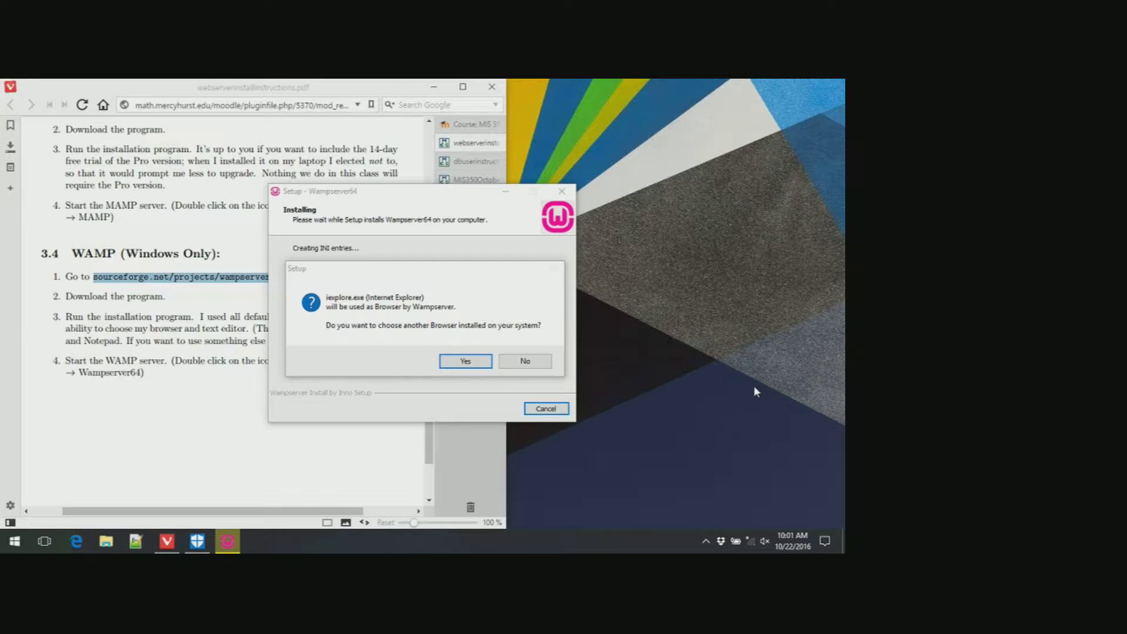
Step: Opt to choose another browser for Wampserver and browse to AppData\Local in the user's profile folder
{"action": "left_click", "coordinate": [397, 284]}
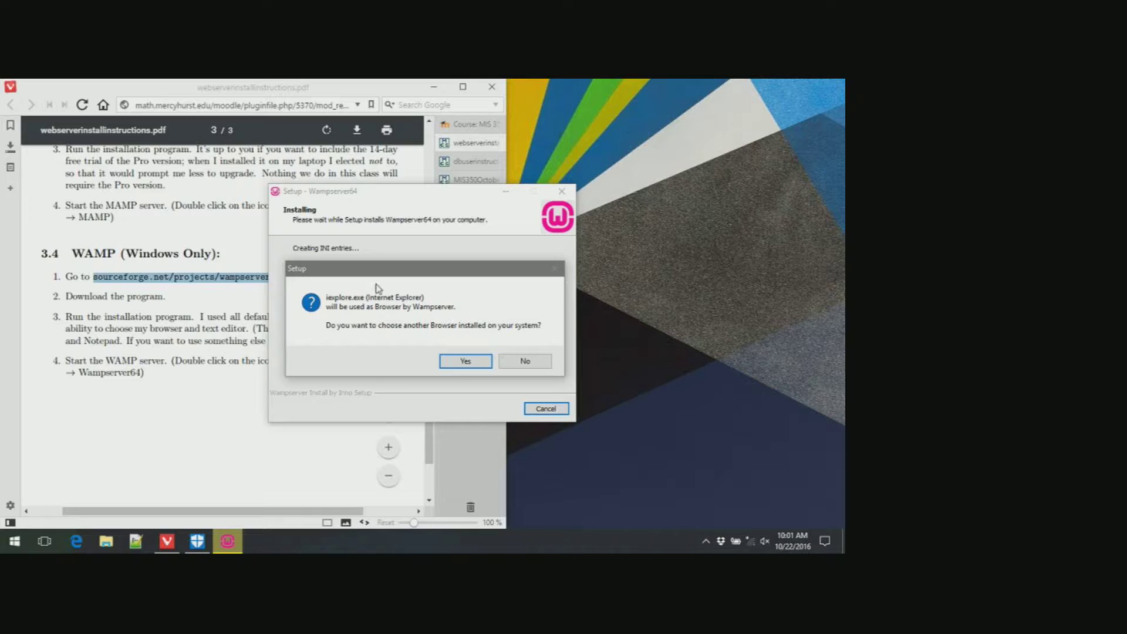
{"action": "left_click", "coordinate": [465, 361]}
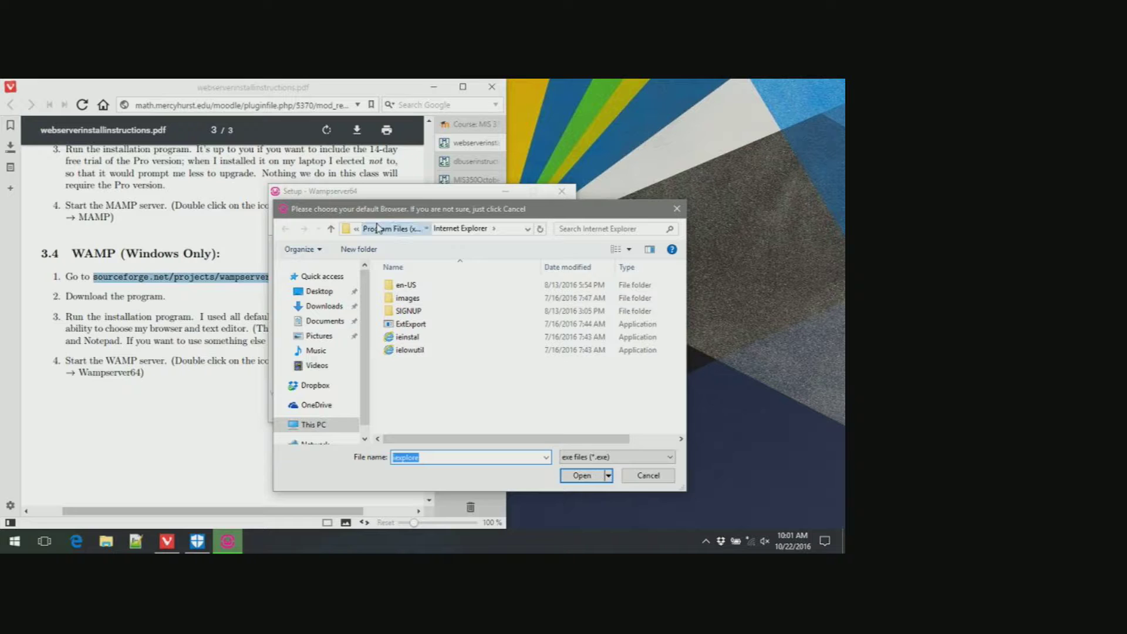
{"action": "left_click", "coordinate": [384, 228]}
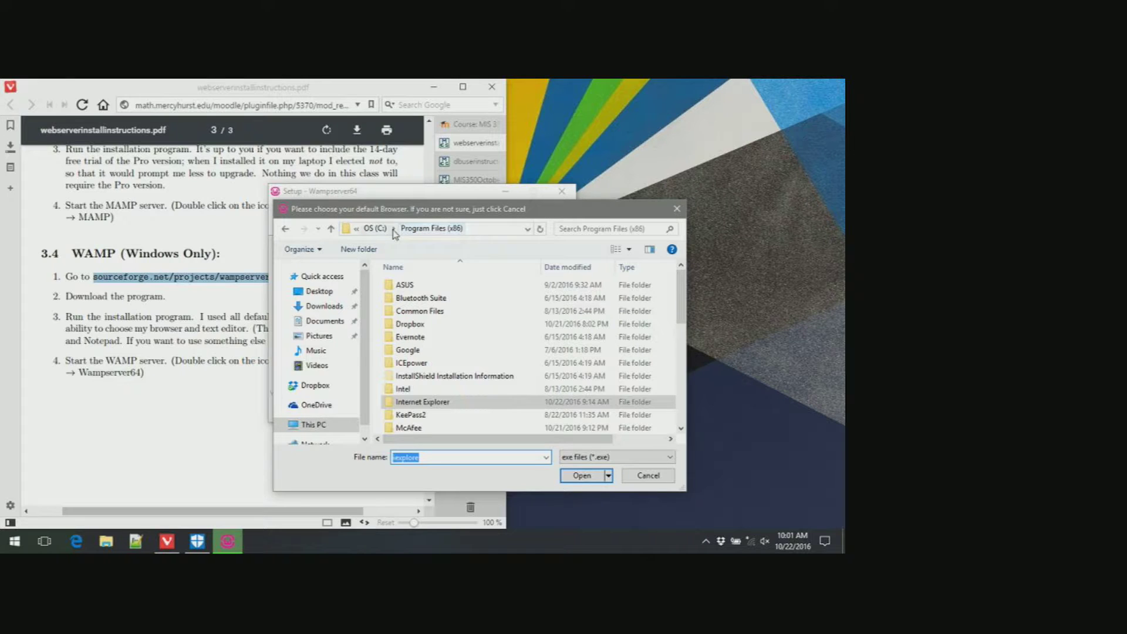
{"action": "left_click", "coordinate": [374, 228]}
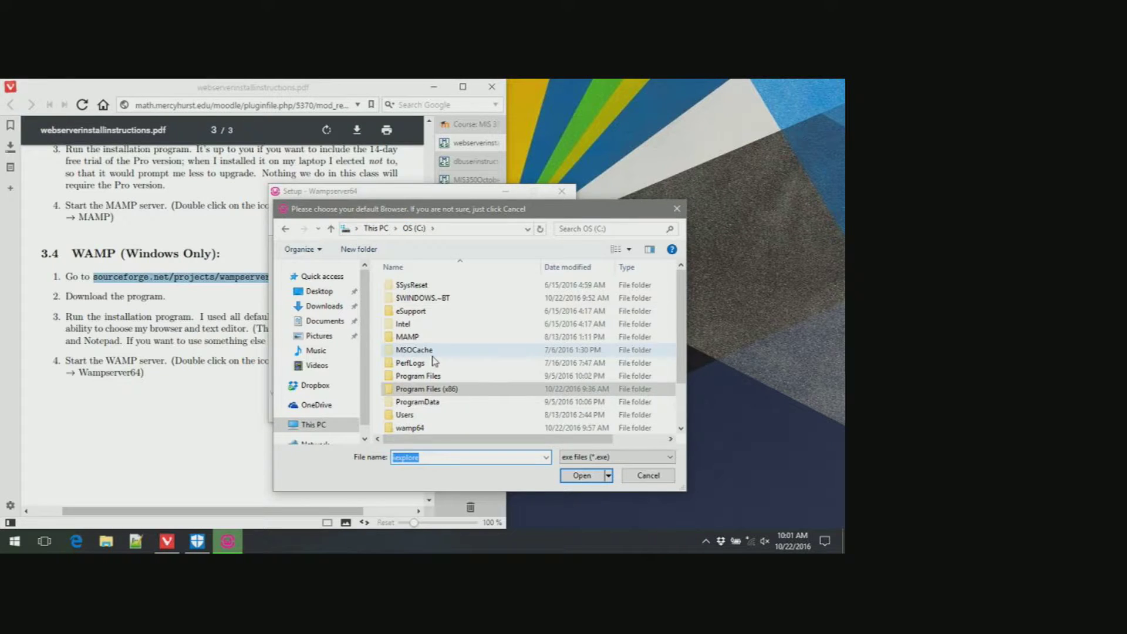
{"action": "double_click", "coordinate": [408, 416]}
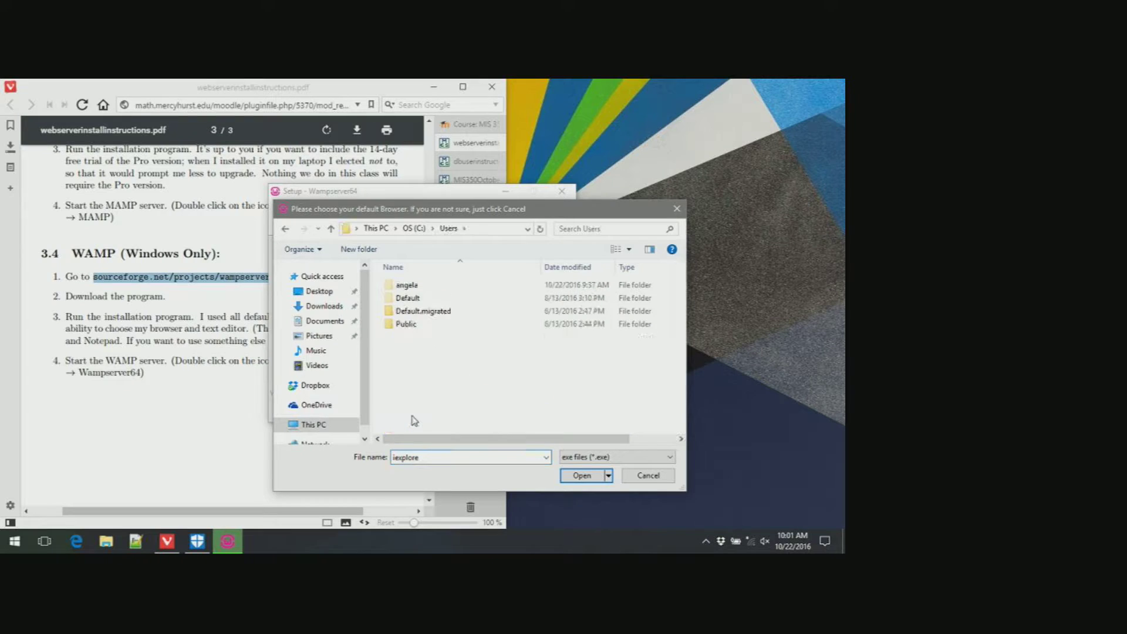
{"action": "double_click", "coordinate": [406, 285]}
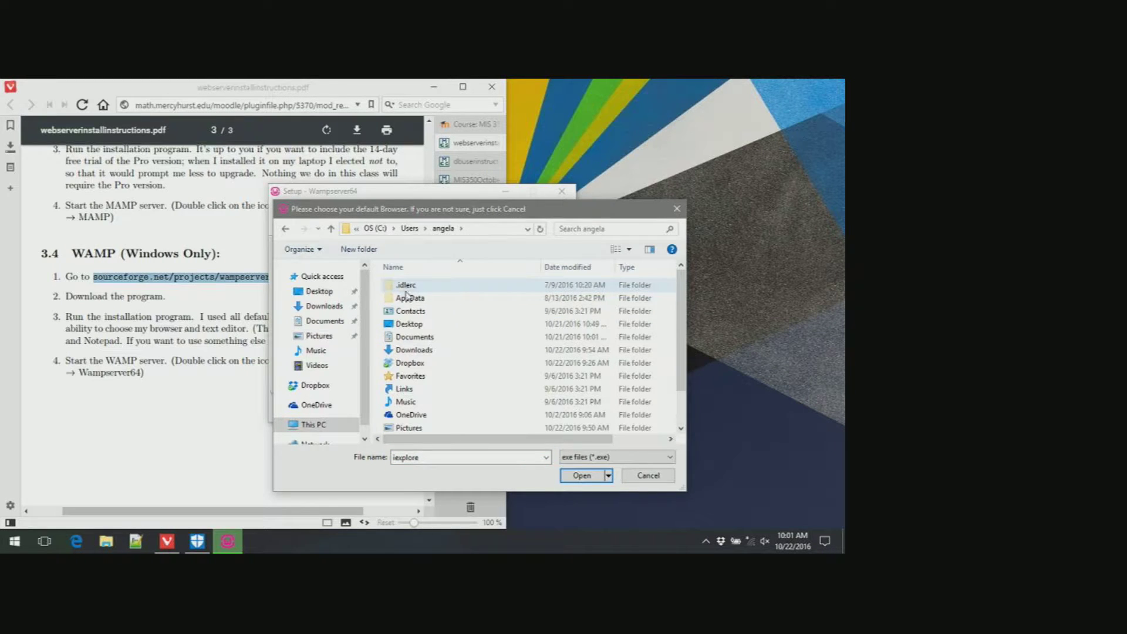
{"action": "double_click", "coordinate": [407, 297]}
{"action": "left_click", "coordinate": [404, 297]}
{"action": "double_click", "coordinate": [404, 285]}
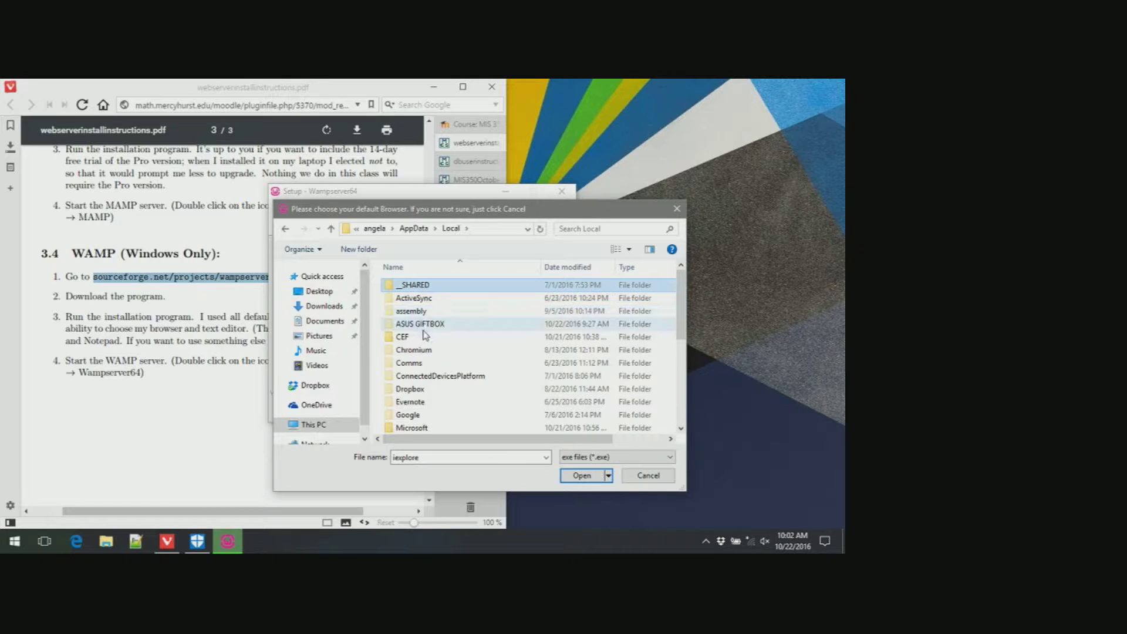
Step: Set the vivaldi application from the Vivaldi\Application folder as Wampserver's browser
{"action": "scroll", "coordinate": [425, 336], "scroll_direction": "down", "scroll_amount": 2}
{"action": "scroll", "coordinate": [425, 335], "scroll_direction": "down", "scroll_amount": 3}
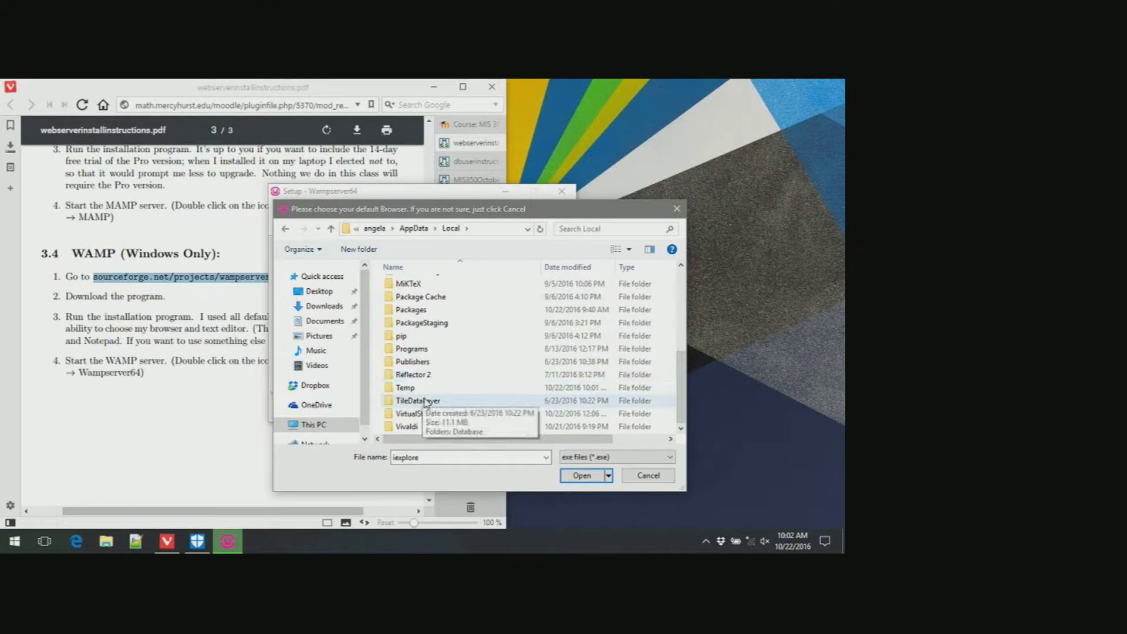
{"action": "double_click", "coordinate": [413, 427]}
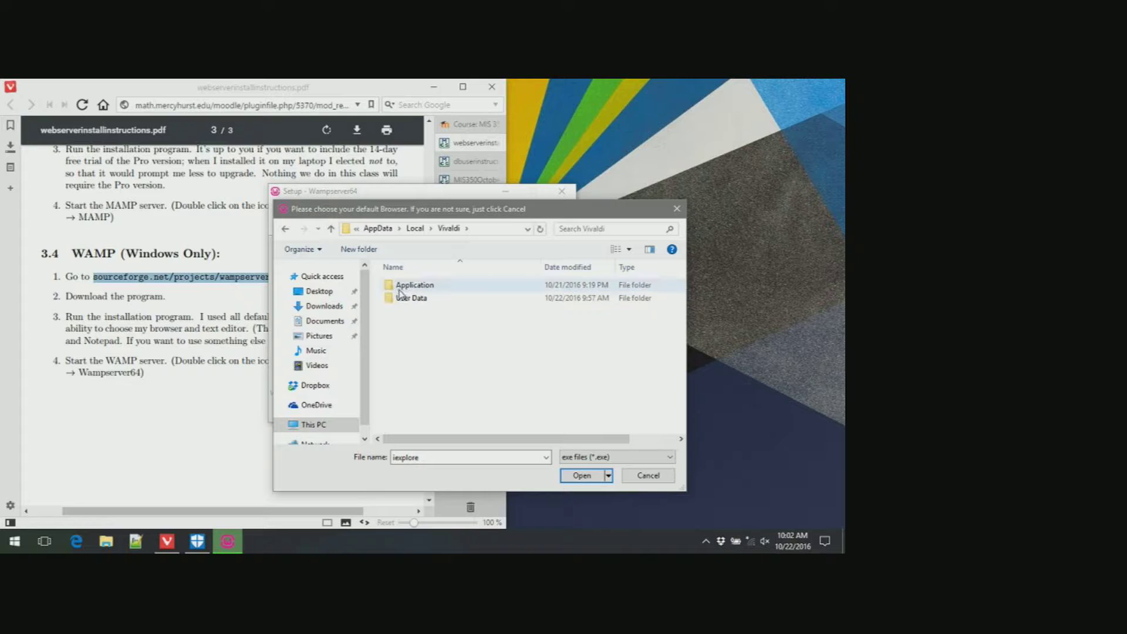
{"action": "left_click", "coordinate": [403, 288]}
{"action": "double_click", "coordinate": [403, 288]}
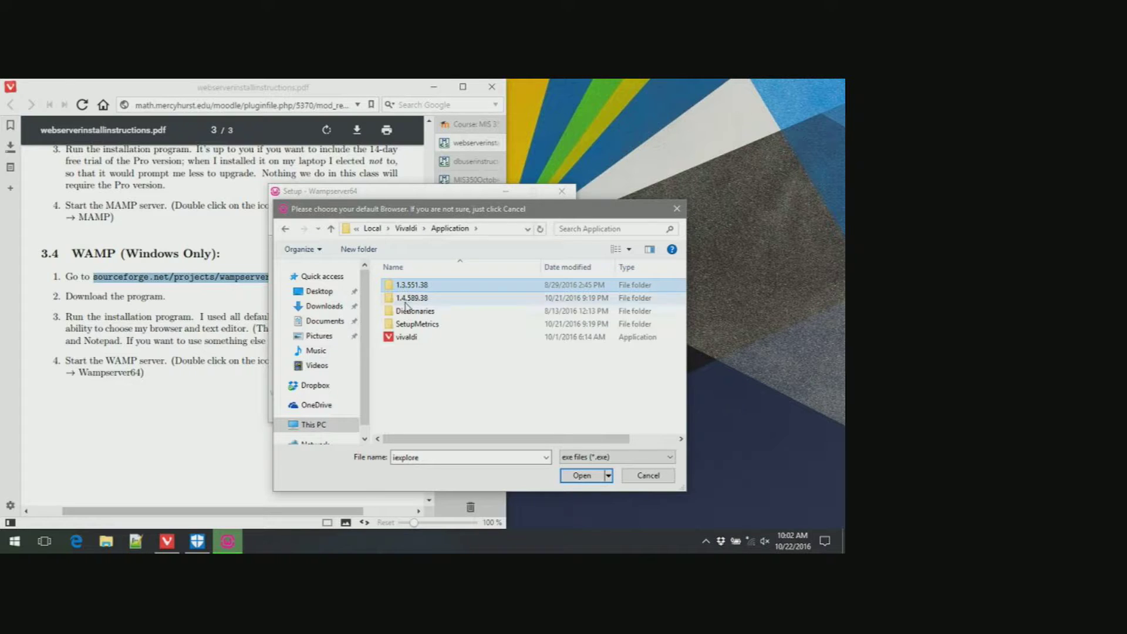
{"action": "left_click", "coordinate": [406, 338]}
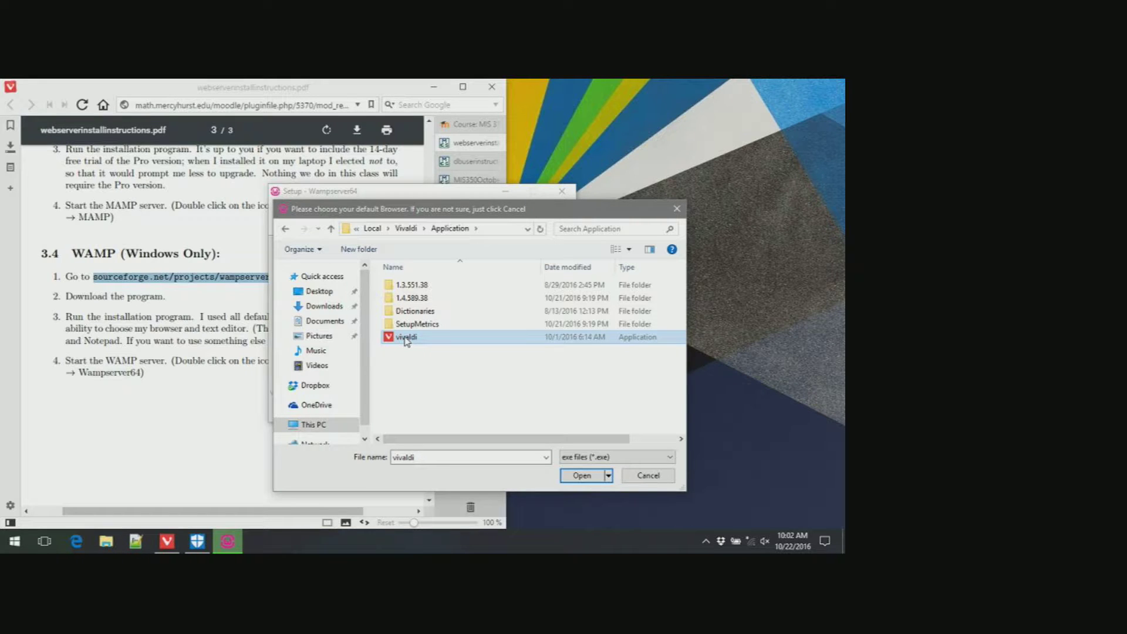
{"action": "double_click", "coordinate": [407, 338]}
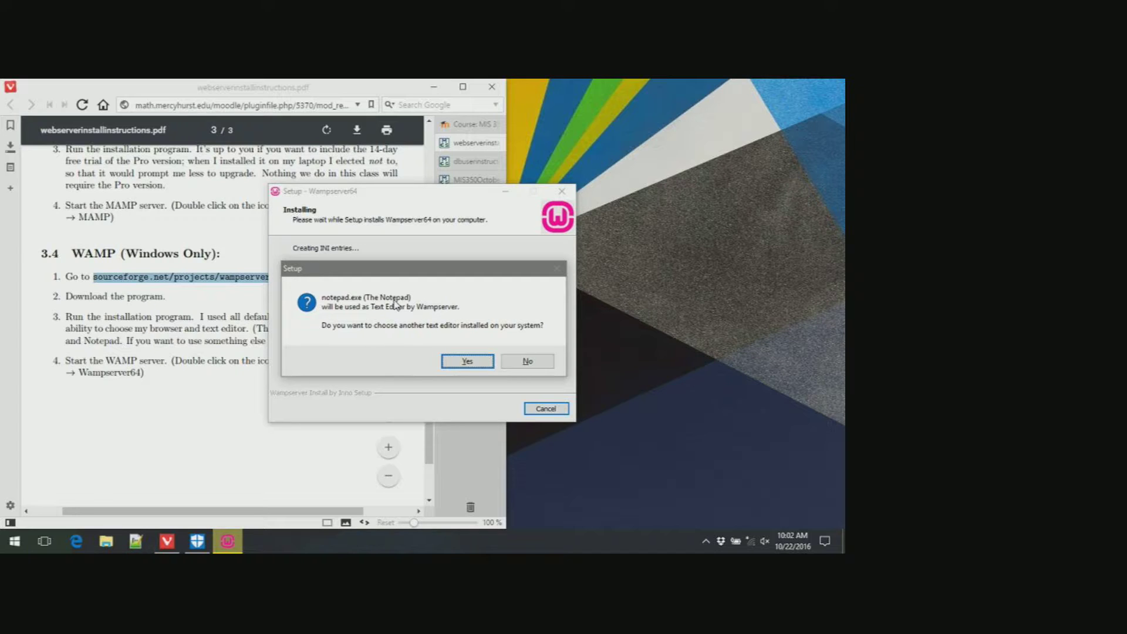
Step: Opt for another text editor and choose the program in the Notepad++ folder under C:\Program Files (x86)
{"action": "left_click", "coordinate": [457, 364]}
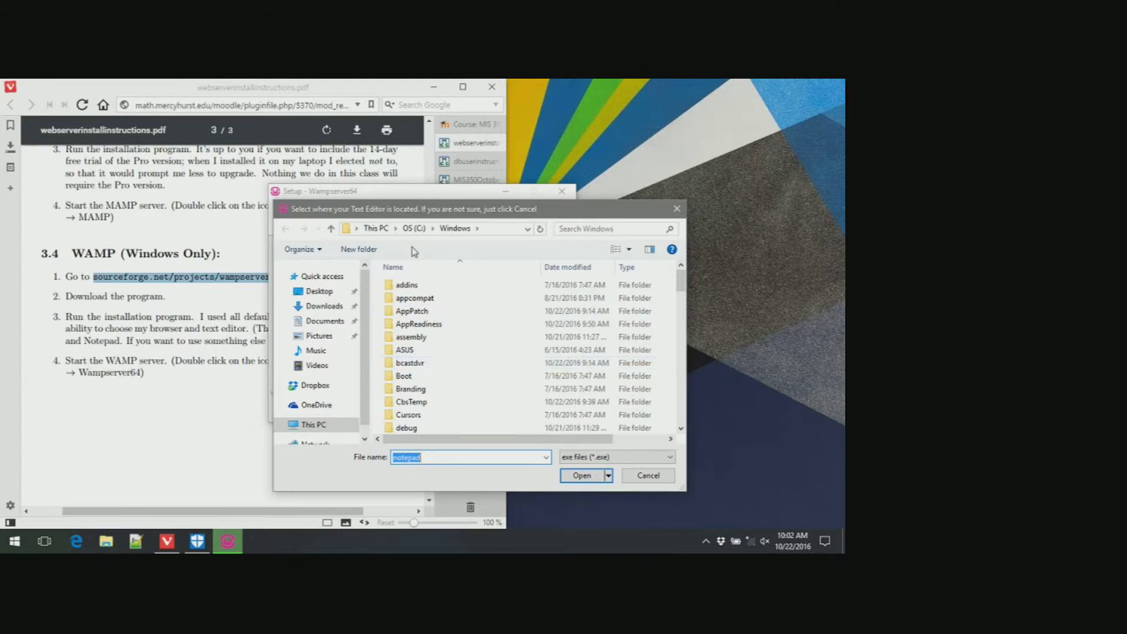
{"action": "left_click", "coordinate": [414, 228]}
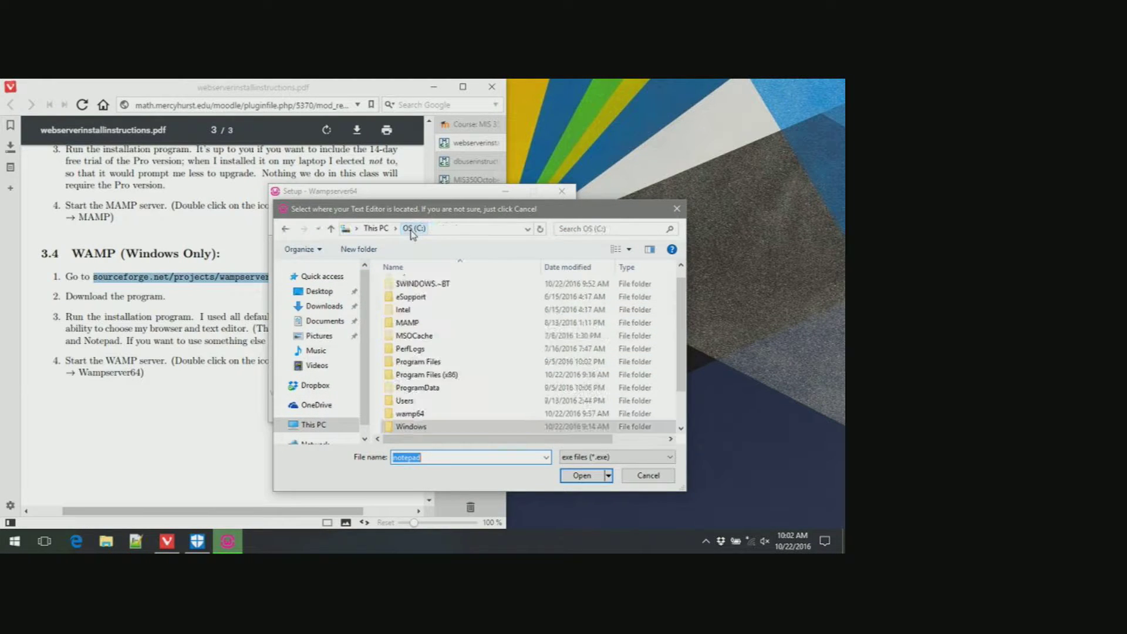
{"action": "left_click", "coordinate": [423, 378]}
{"action": "double_click", "coordinate": [422, 376]}
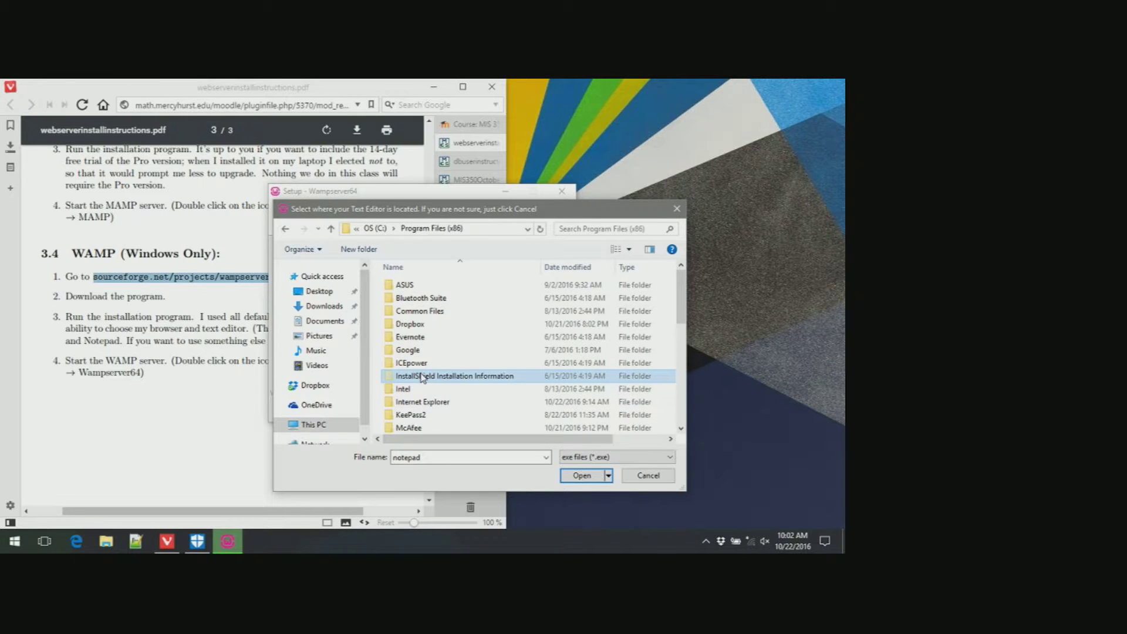
{"action": "scroll", "coordinate": [422, 394], "scroll_direction": "down", "scroll_amount": 1}
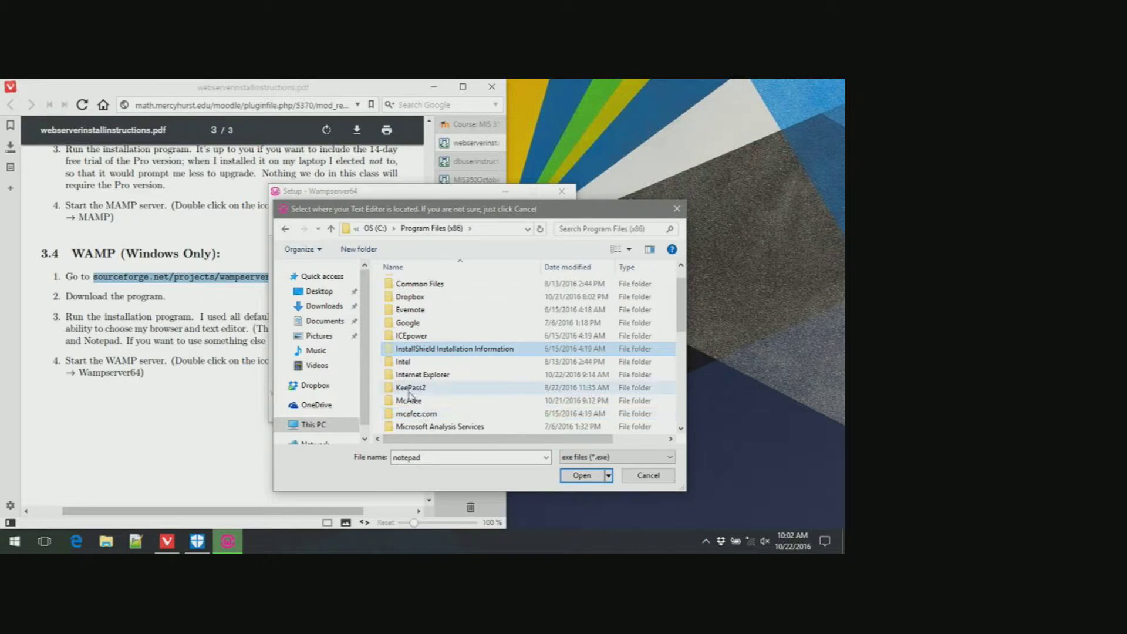
{"action": "scroll", "coordinate": [416, 393], "scroll_direction": "down", "scroll_amount": 3}
{"action": "scroll", "coordinate": [409, 357], "scroll_direction": "down", "scroll_amount": 3}
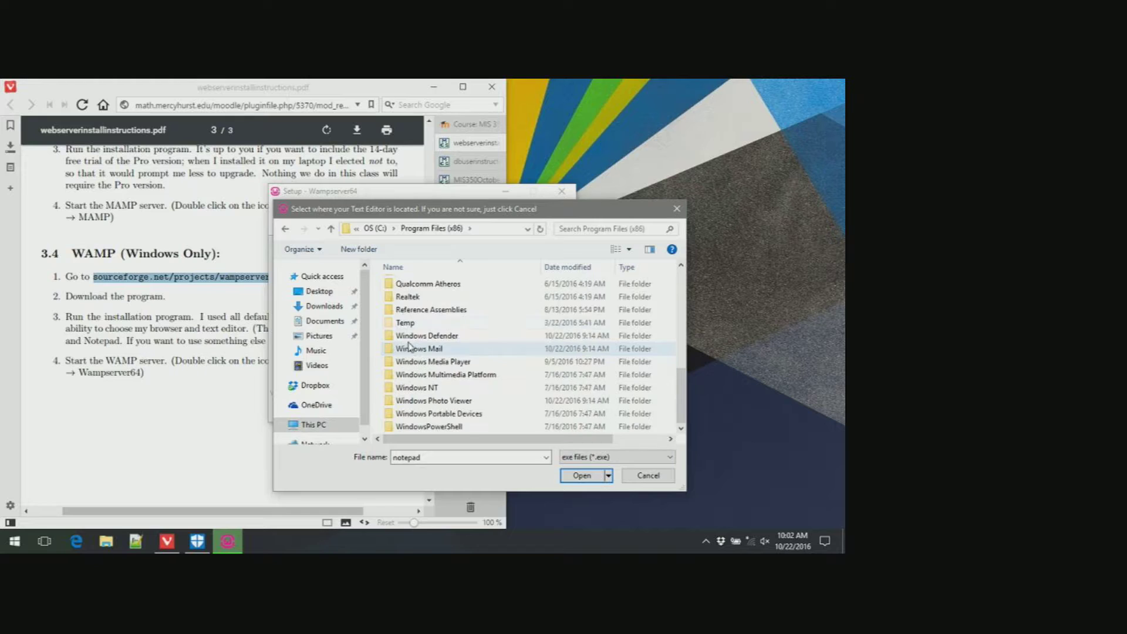
{"action": "left_click", "coordinate": [681, 265]}
{"action": "left_click", "coordinate": [681, 266]}
{"action": "left_click", "coordinate": [681, 266]}
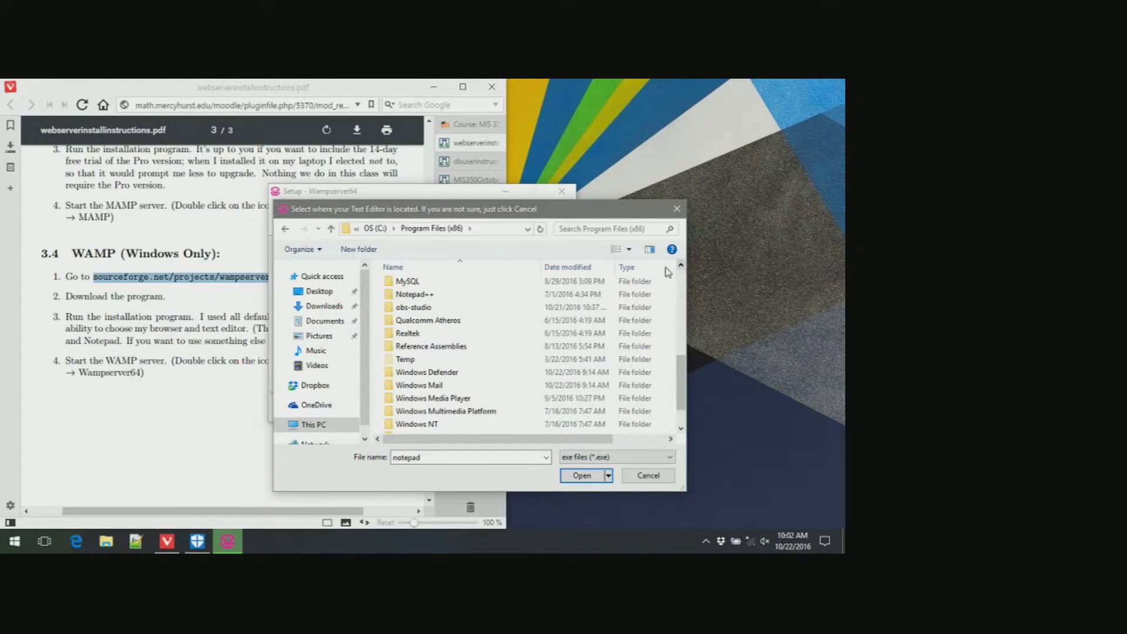
{"action": "double_click", "coordinate": [422, 299]}
{"action": "double_click", "coordinate": [414, 321]}
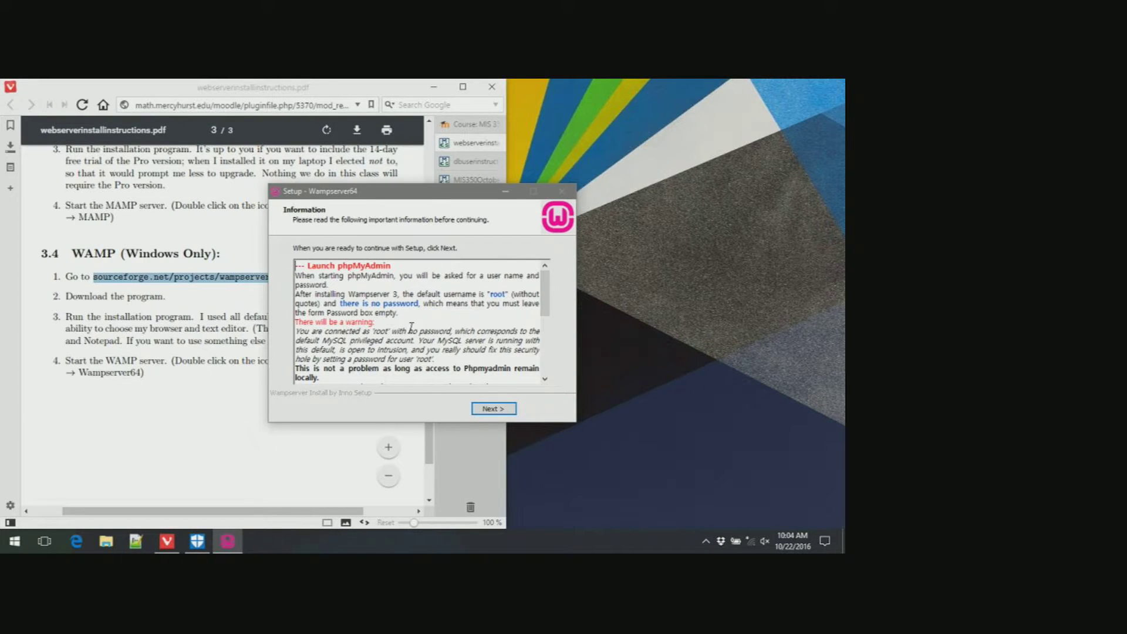
Step: Continue past the setup information page and finish the Wampserver64 setup wizard
{"action": "left_click", "coordinate": [485, 410]}
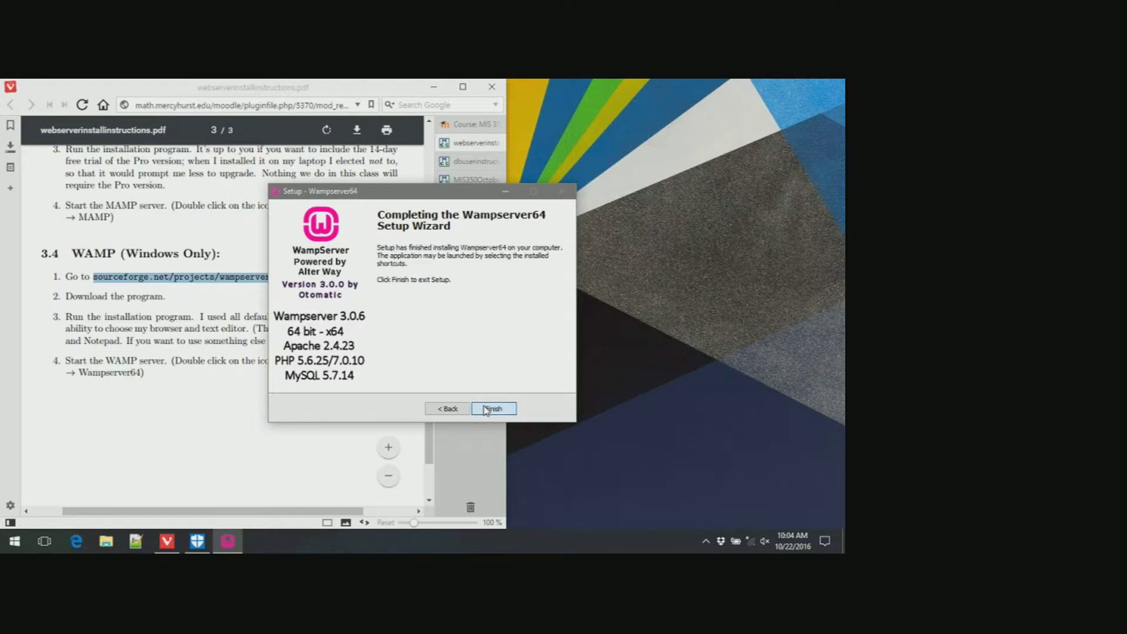
{"action": "left_click", "coordinate": [485, 409]}
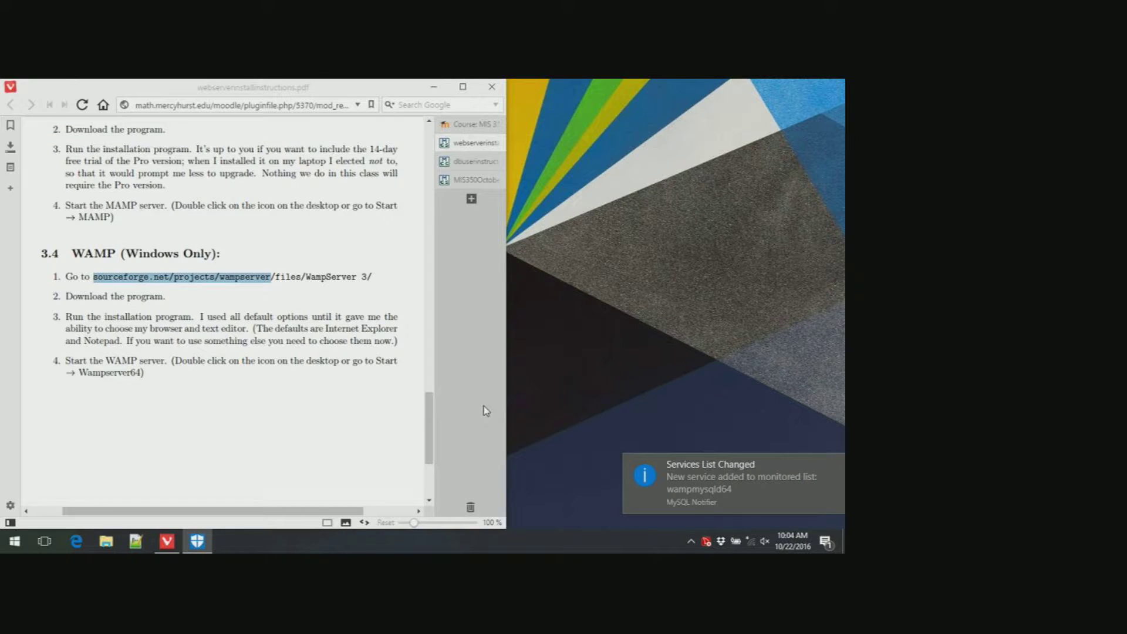
Step: Uncover the desktop shortcuts and locate the Wampserver64 folder in the list of installed programs
{"action": "left_click_drag", "start_coordinate": [324, 88], "coordinate": [456, 93]}
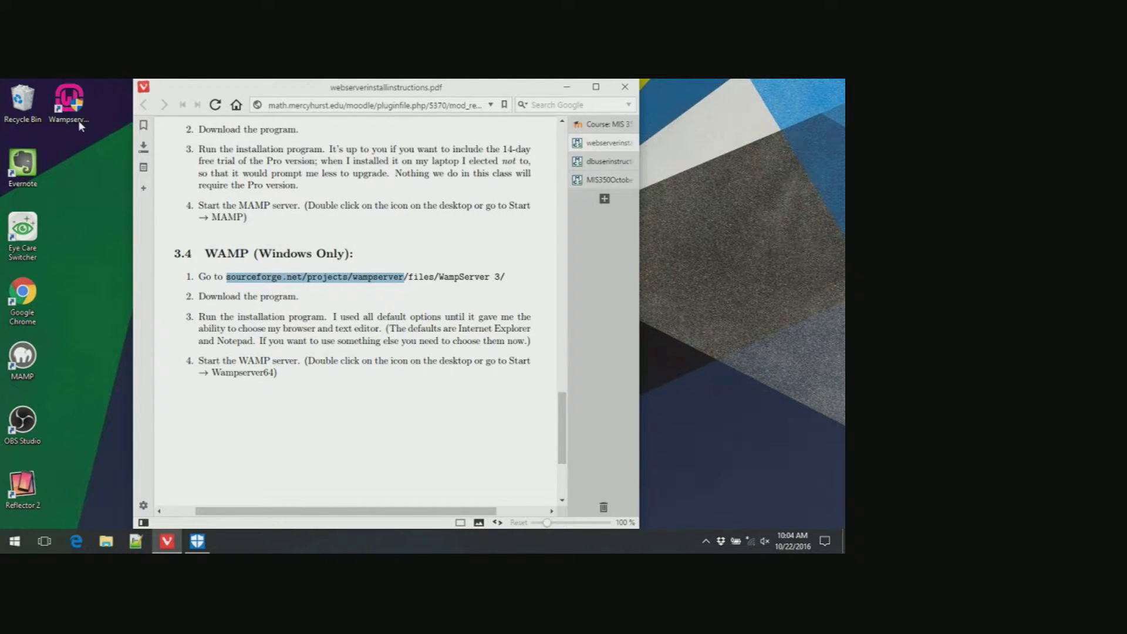
{"action": "left_click", "coordinate": [4, 543]}
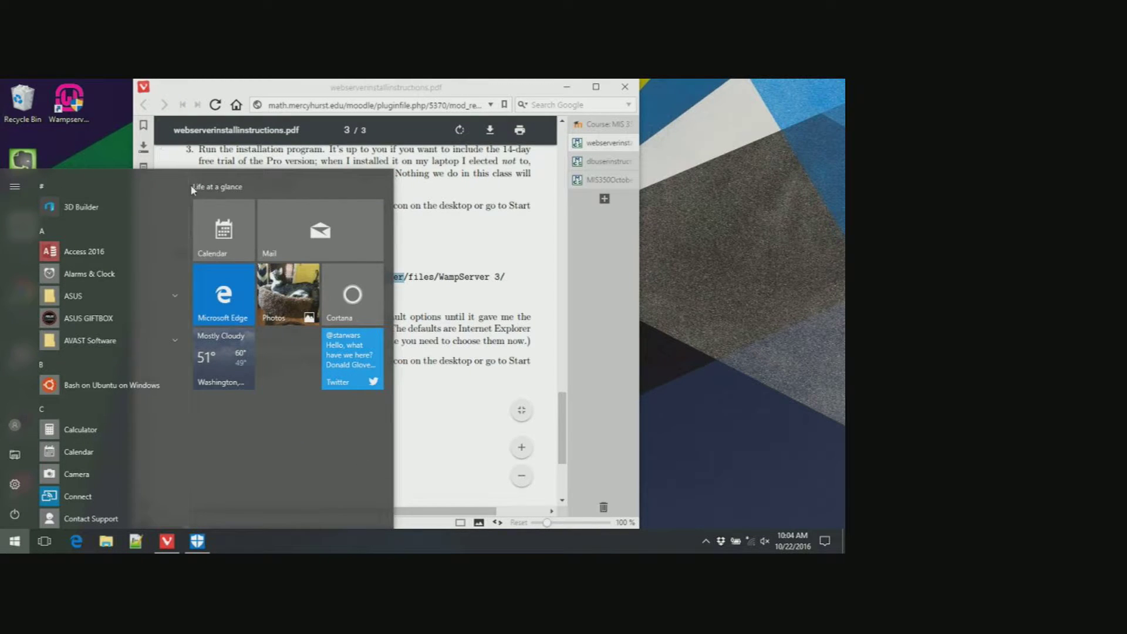
{"action": "scroll", "coordinate": [189, 371], "scroll_direction": "down", "scroll_amount": 8}
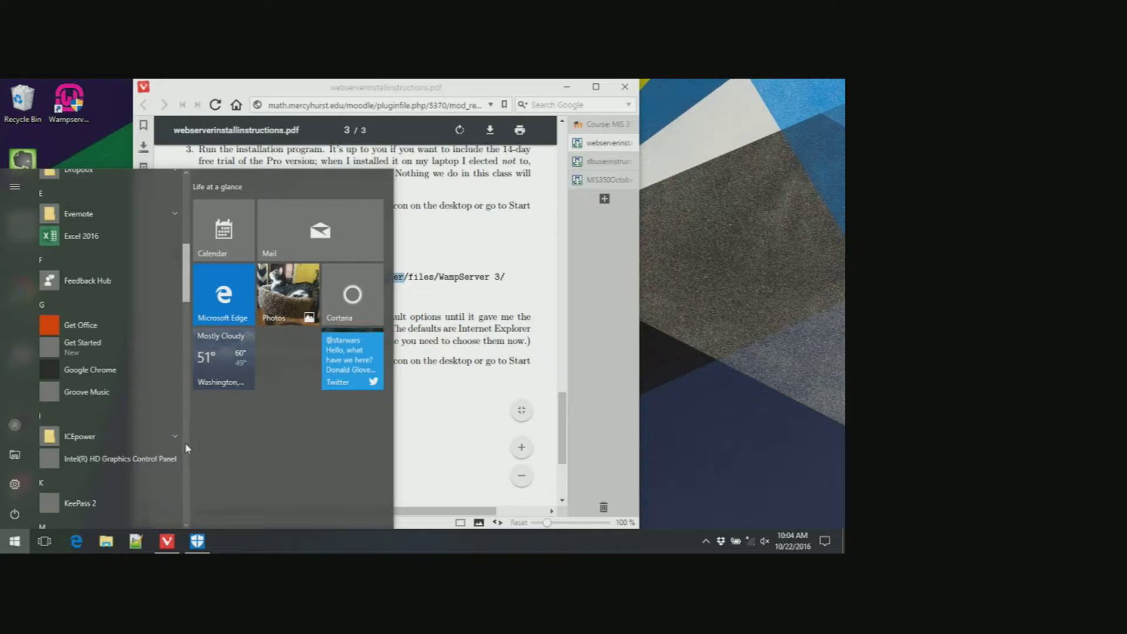
{"action": "scroll", "coordinate": [186, 439], "scroll_direction": "down", "scroll_amount": 15}
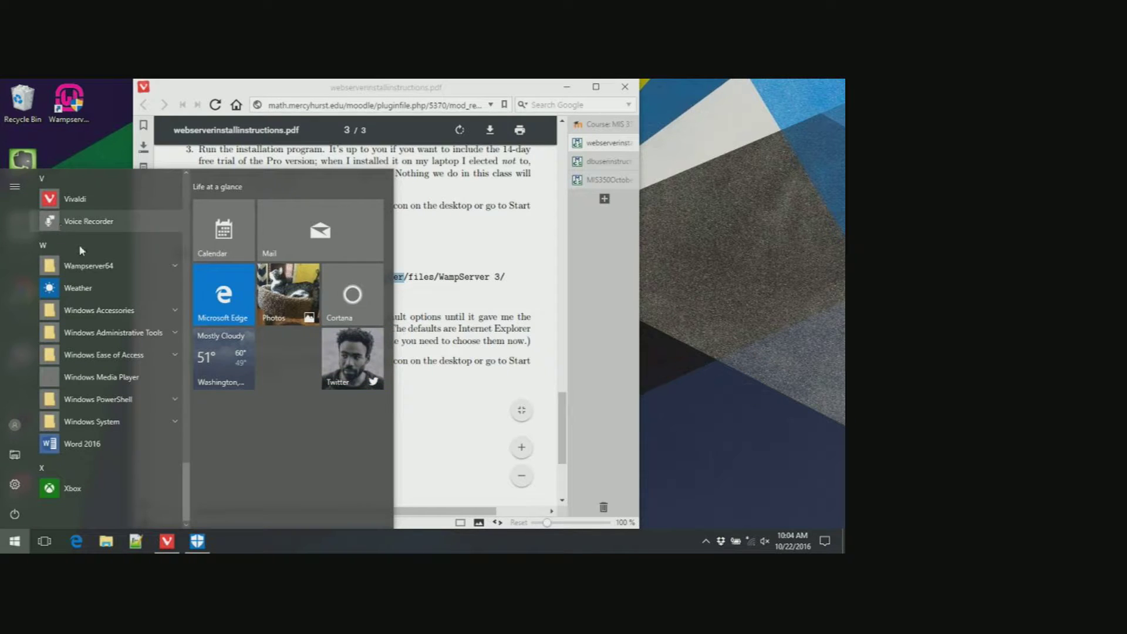
{"action": "left_click", "coordinate": [95, 265]}
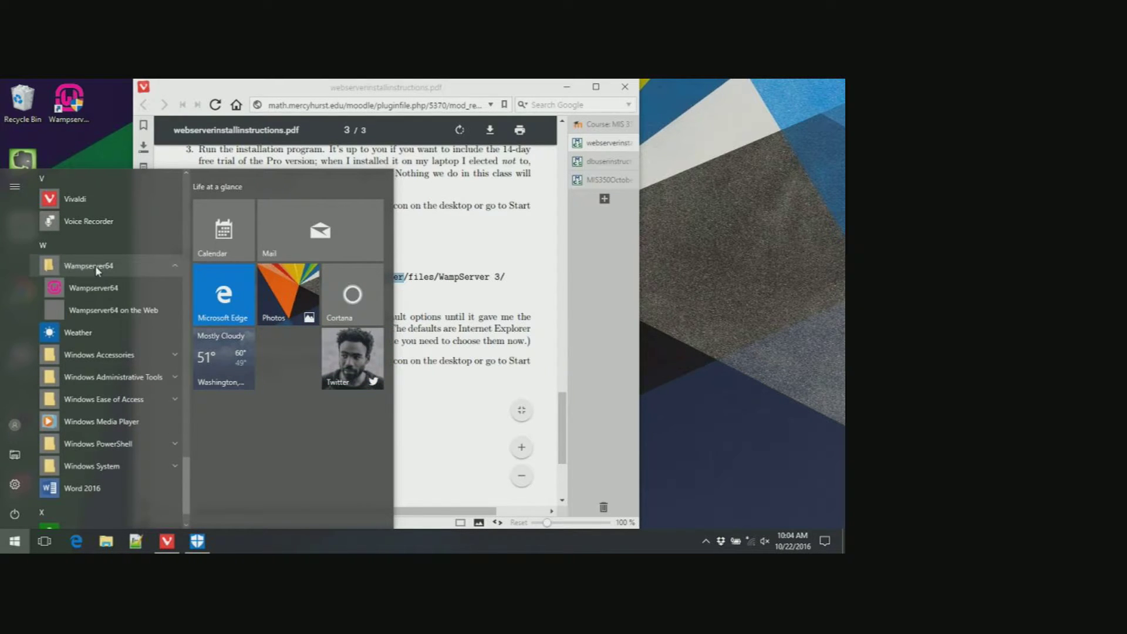
{"action": "left_click", "coordinate": [104, 144]}
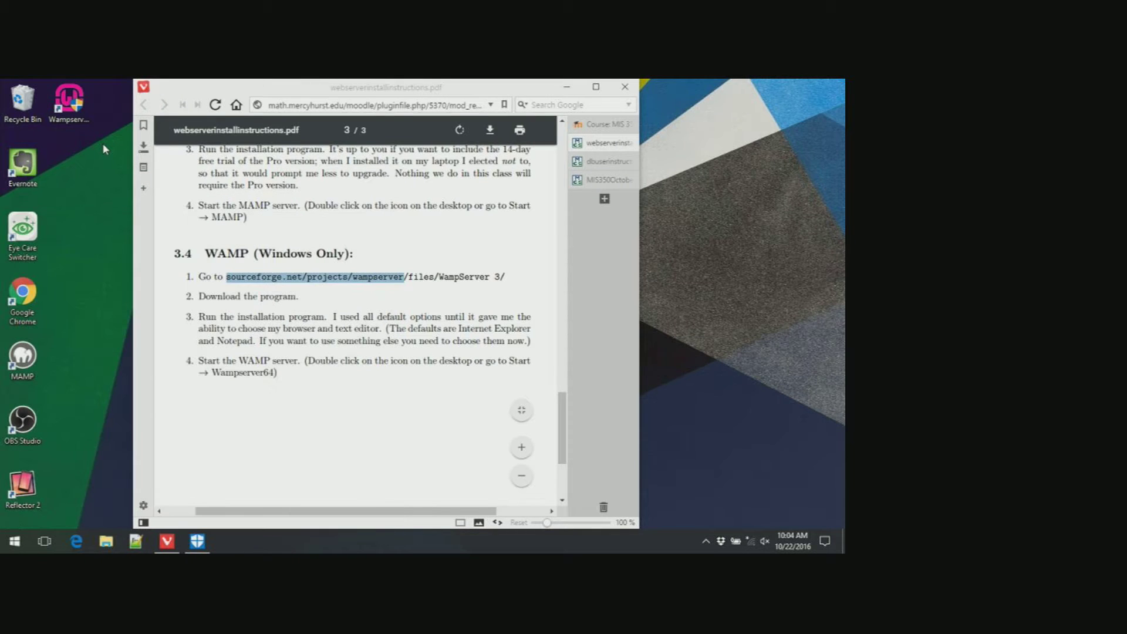
Step: Start Wampserver from its desktop shortcut and check the hidden system tray icons, dismissing the MySQL Notifier messages
{"action": "left_click", "coordinate": [59, 101]}
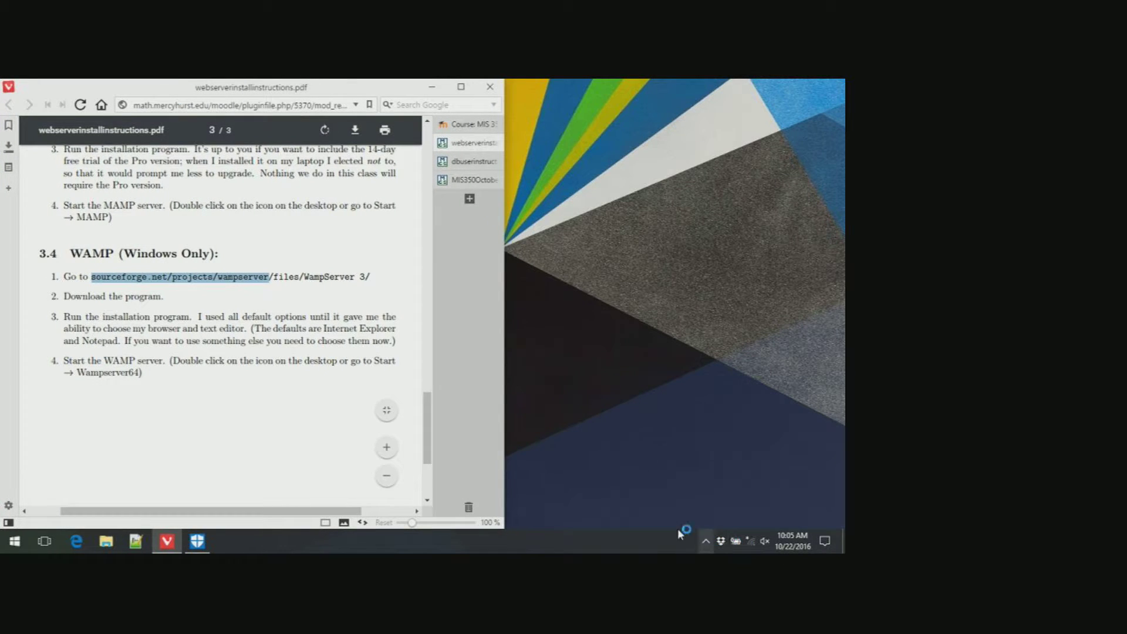
{"action": "left_click", "coordinate": [707, 546]}
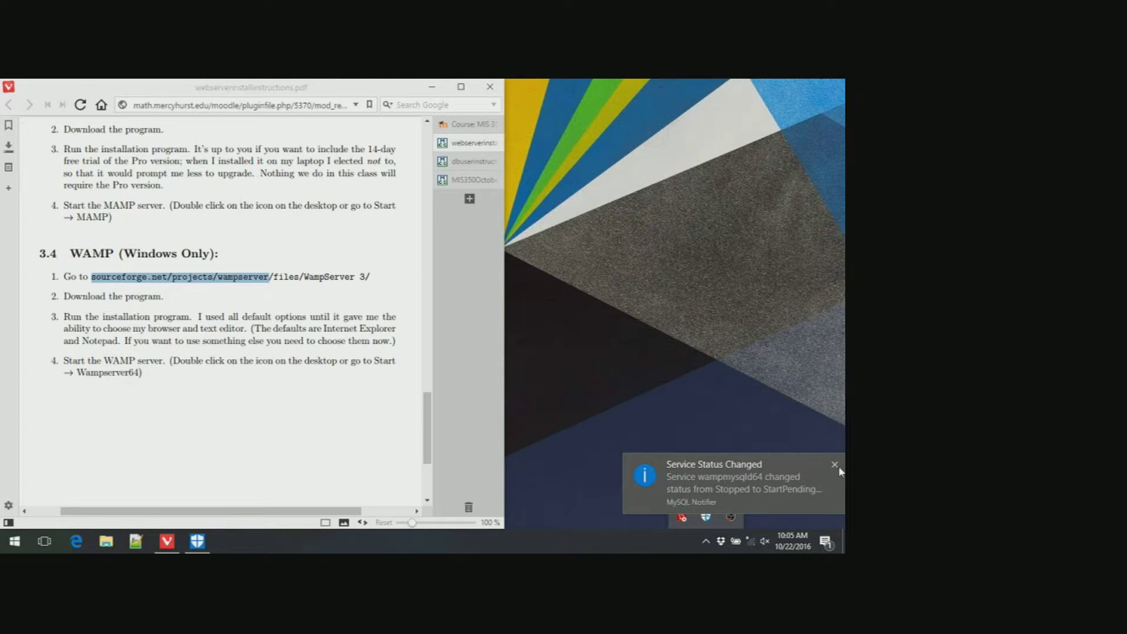
{"action": "left_click", "coordinate": [835, 465]}
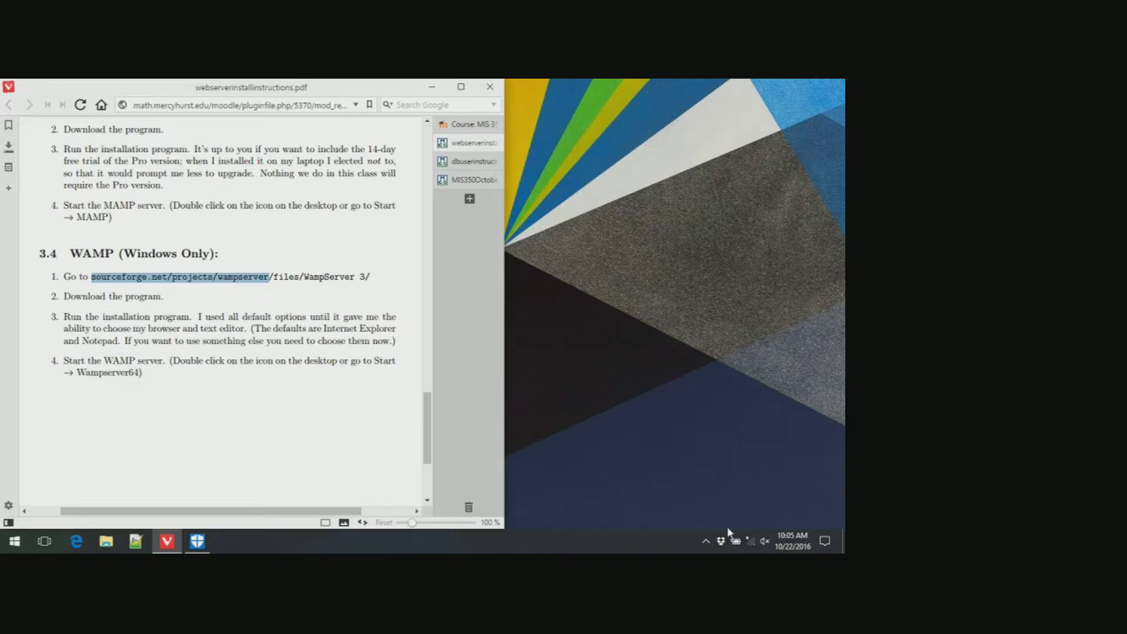
{"action": "left_click", "coordinate": [705, 541]}
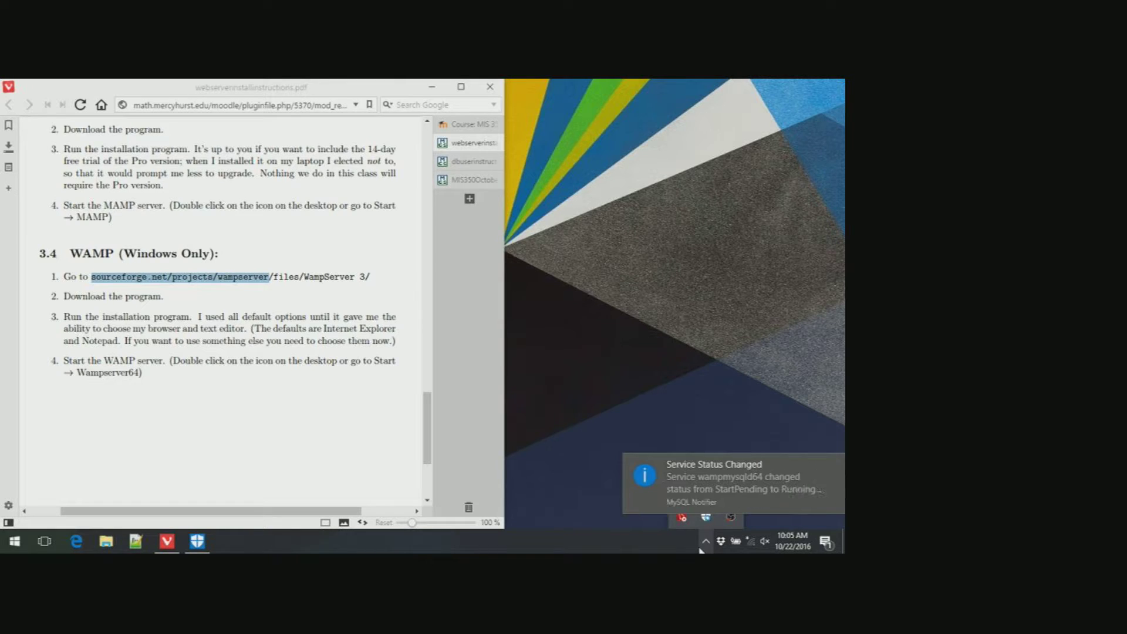
{"action": "left_click", "coordinate": [834, 466]}
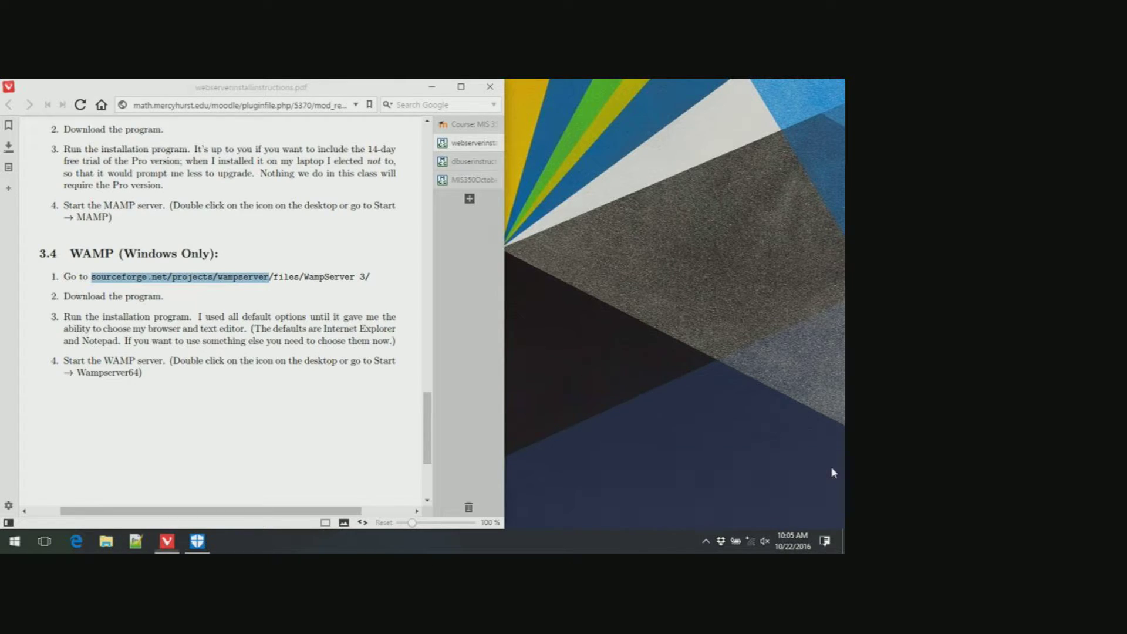
{"action": "left_click", "coordinate": [706, 543]}
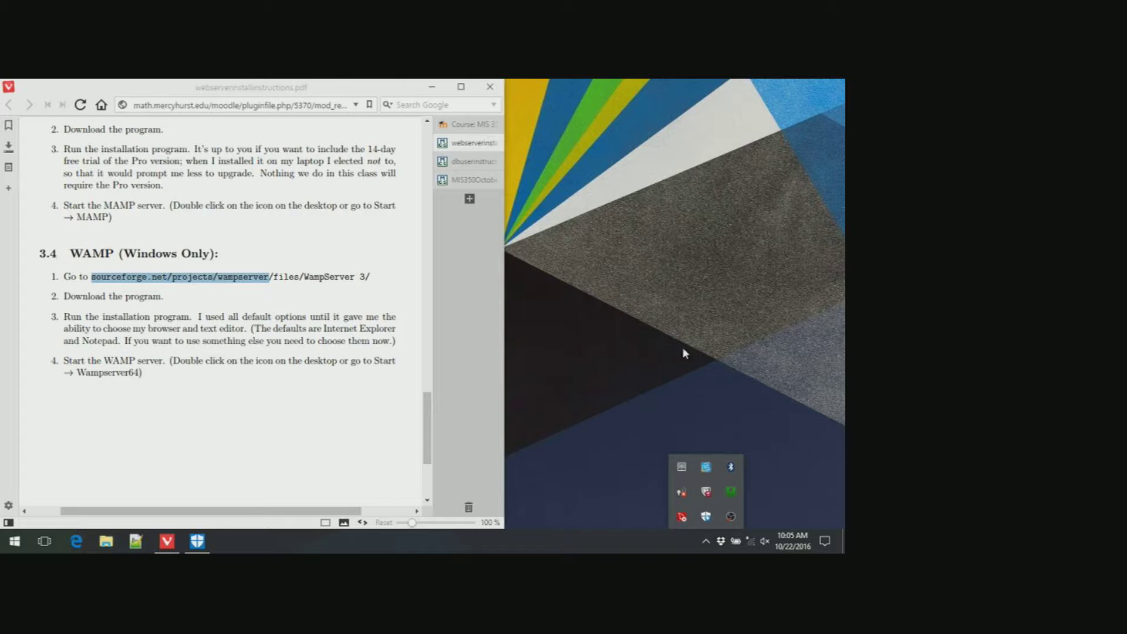
{"action": "left_click", "coordinate": [660, 367]}
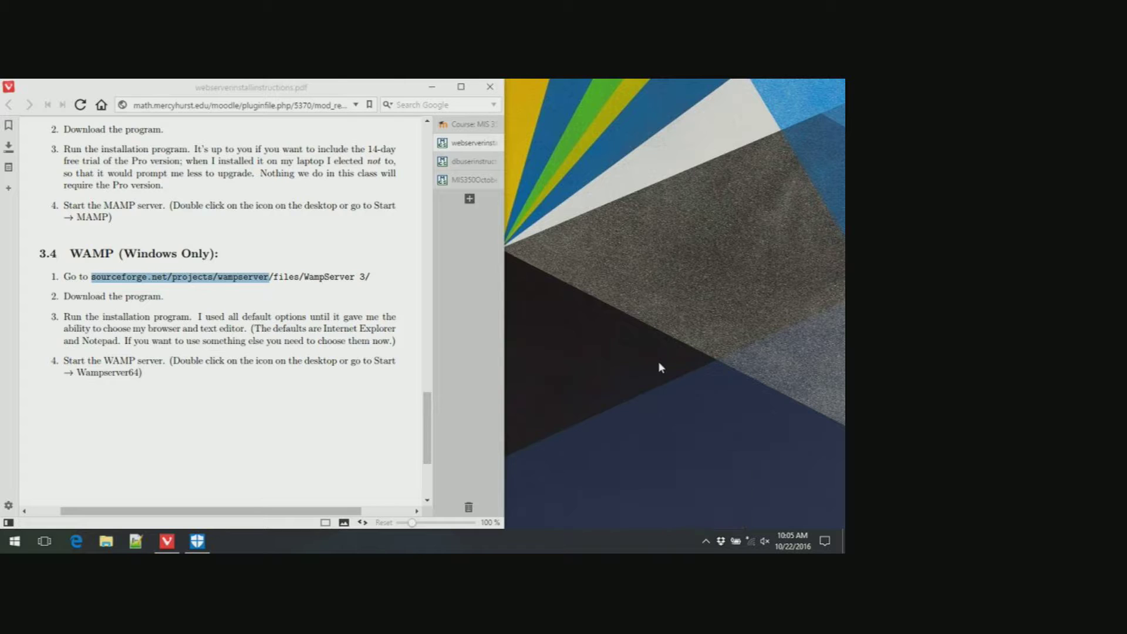
Step: Open the MIS350October20.pdf class exercise and read its instructions for opening the MySQL console and creating databases
{"action": "left_click", "coordinate": [454, 181]}
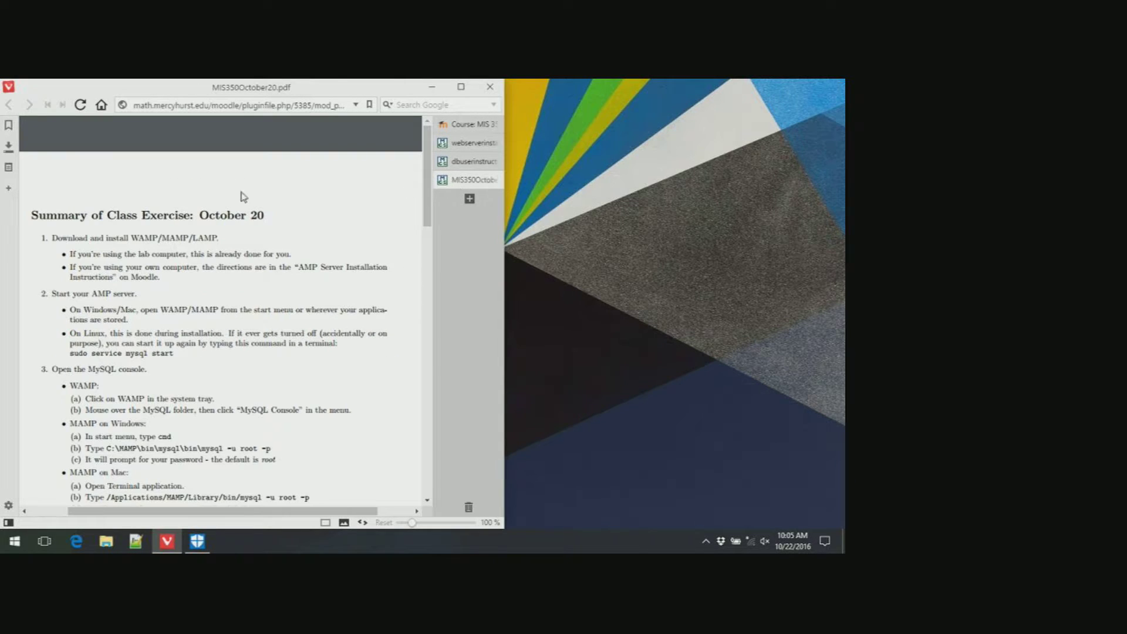
{"action": "scroll", "coordinate": [212, 200], "scroll_direction": "down", "scroll_amount": 1}
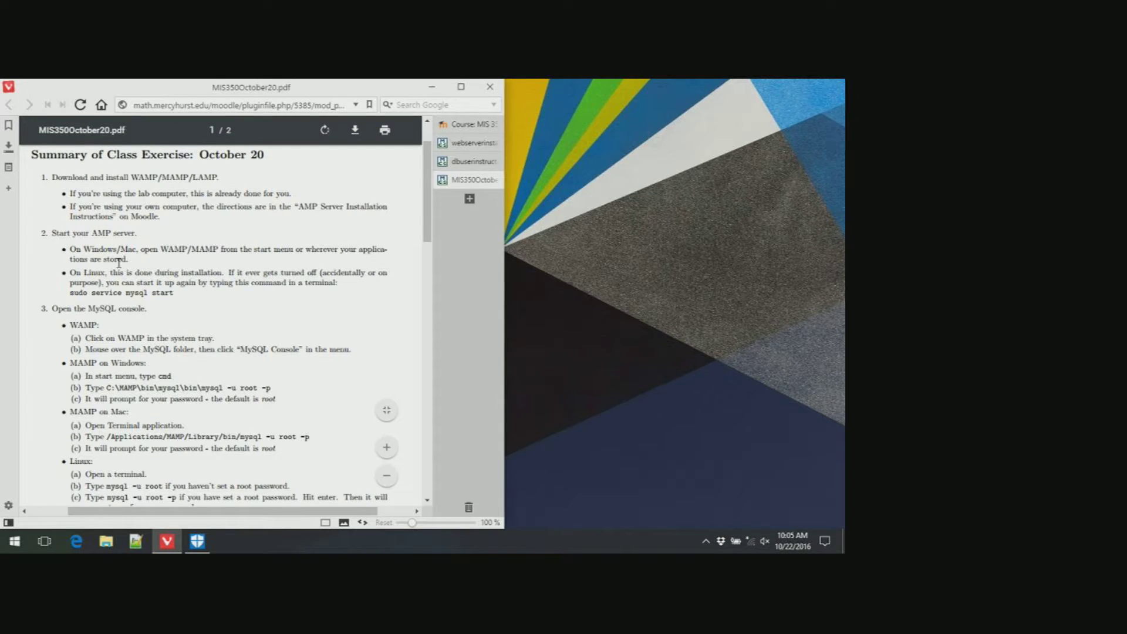
{"action": "scroll", "coordinate": [120, 264], "scroll_direction": "down", "scroll_amount": 1}
{"action": "scroll", "coordinate": [119, 265], "scroll_direction": "down", "scroll_amount": 2}
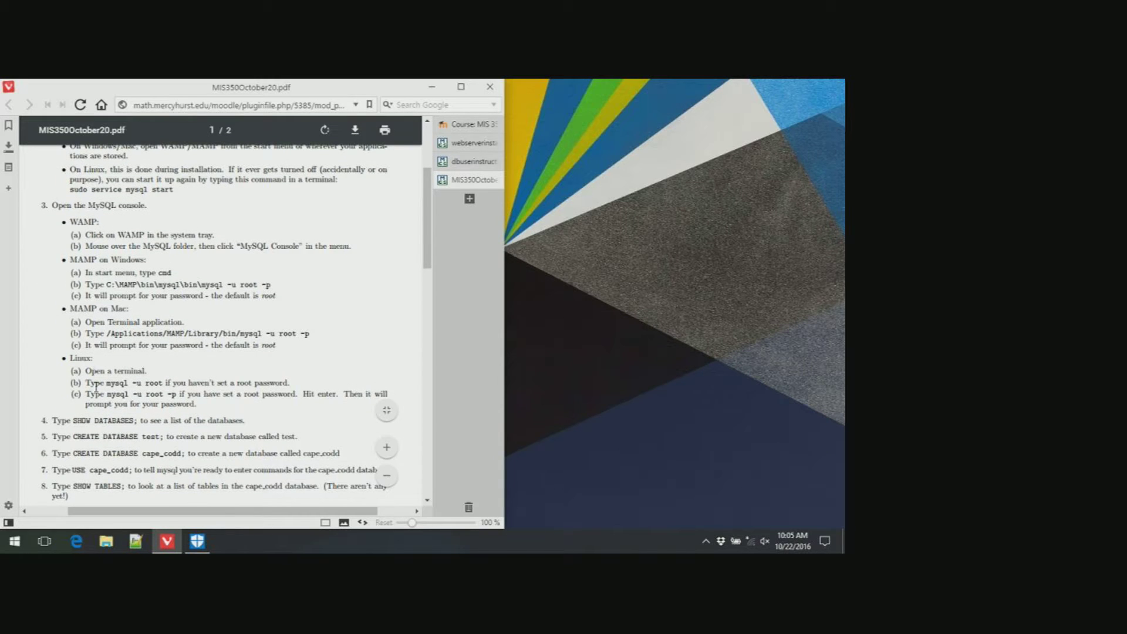
{"action": "scroll", "coordinate": [120, 363], "scroll_direction": "down", "scroll_amount": 2}
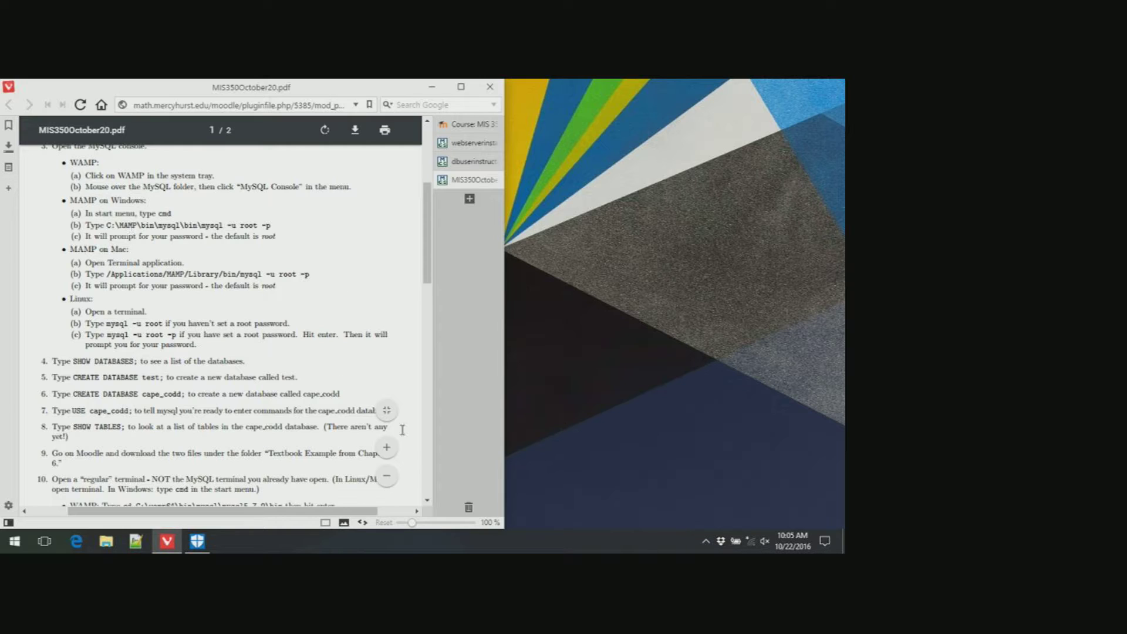
Step: Open the MySQL console from Wampserver's MySQL entry in the system tray
{"action": "left_click", "coordinate": [707, 541]}
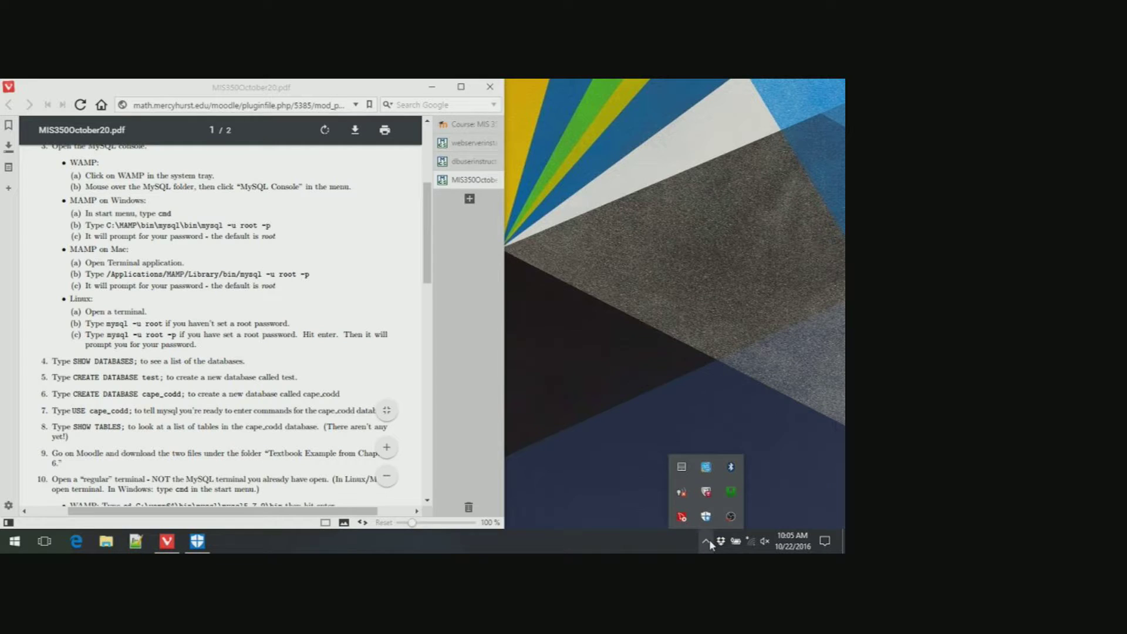
{"action": "left_click", "coordinate": [728, 495]}
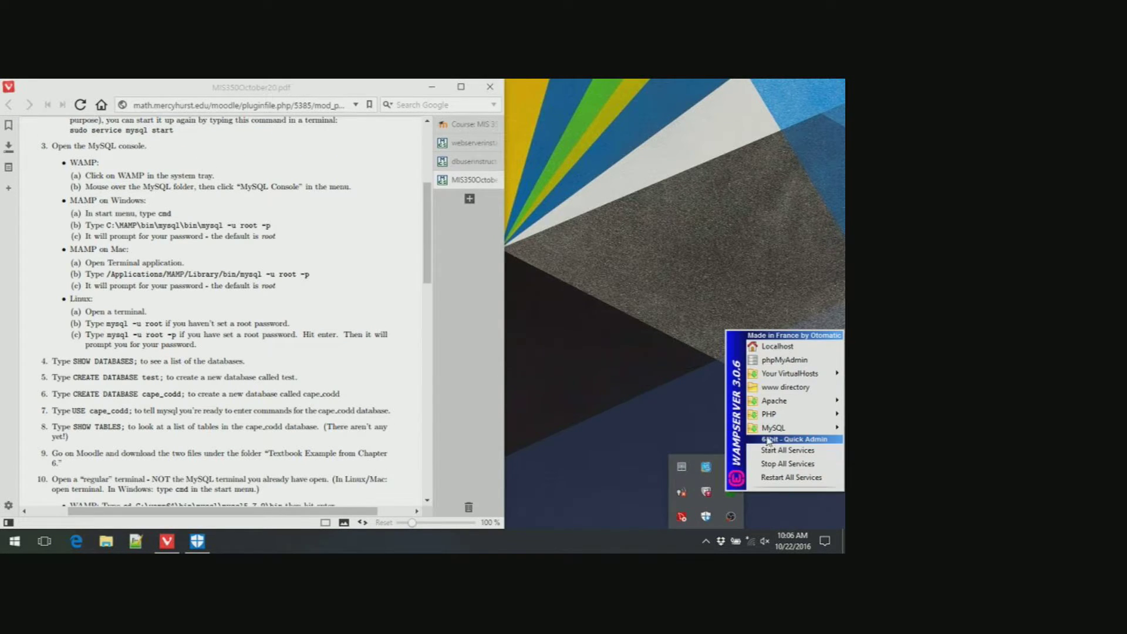
{"action": "mouse_move", "coordinate": [765, 430]}
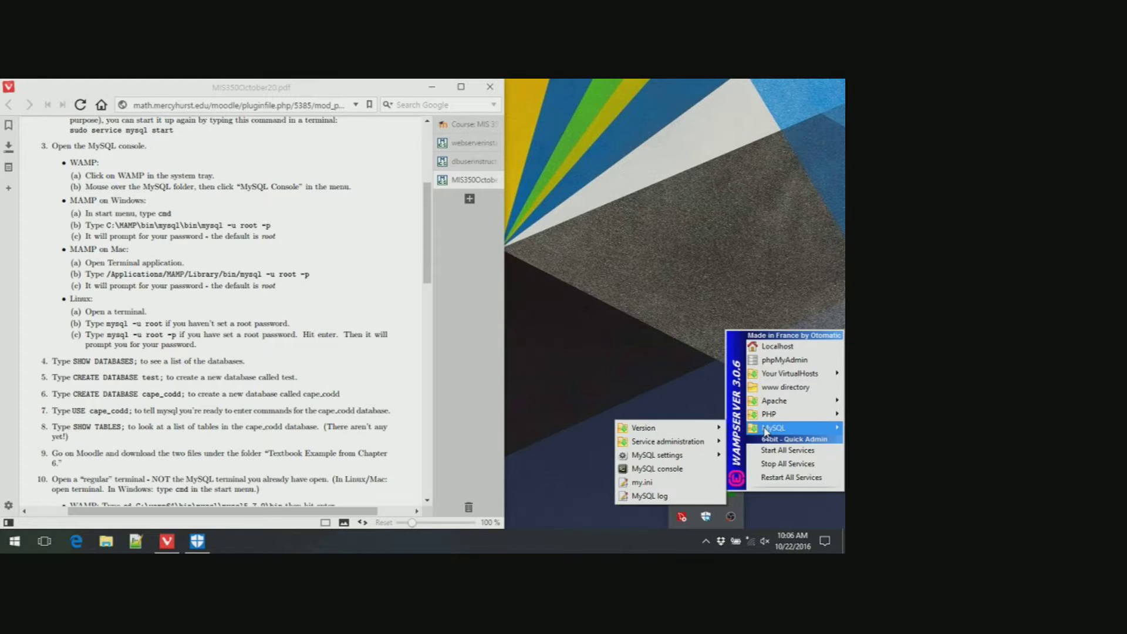
{"action": "left_click", "coordinate": [690, 472]}
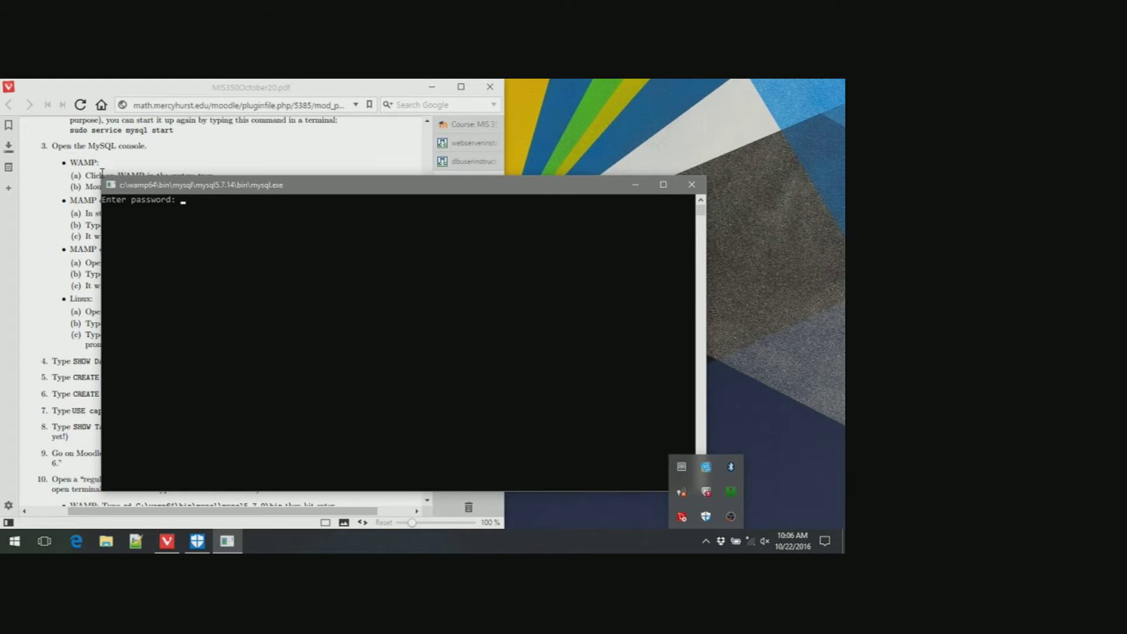
Step: Shrink the console window, place it beside the instructions, and log in to MySQL with the password prompt left blank
{"action": "left_click_drag", "start_coordinate": [102, 176], "coordinate": [306, 274]}
{"action": "left_click_drag", "start_coordinate": [404, 289], "coordinate": [536, 98]}
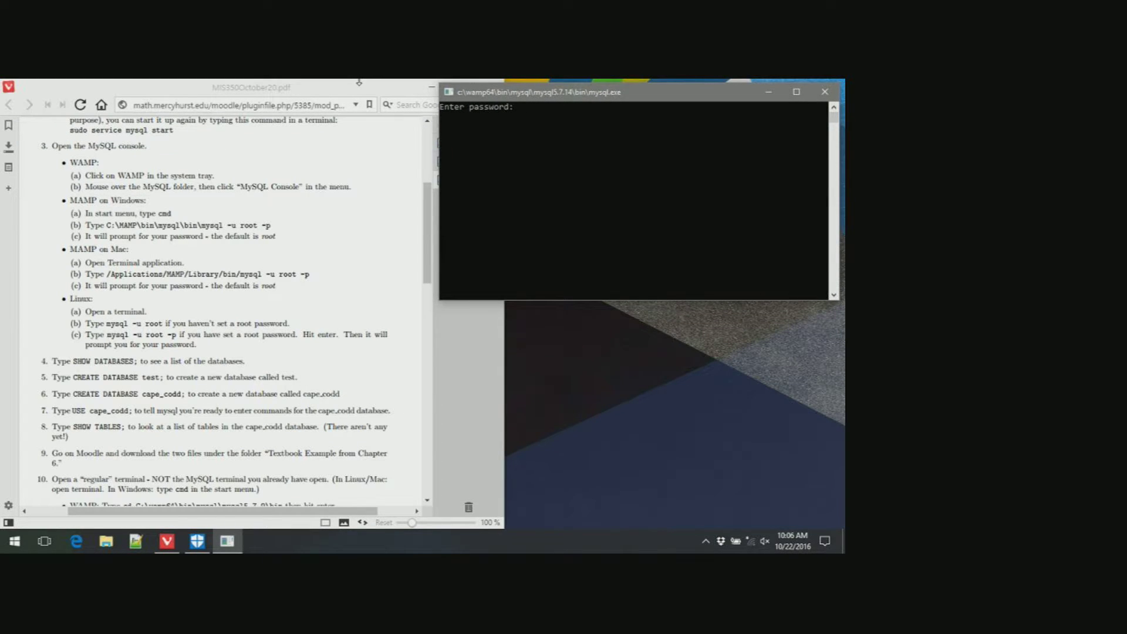
{"action": "key", "text": "Return"}
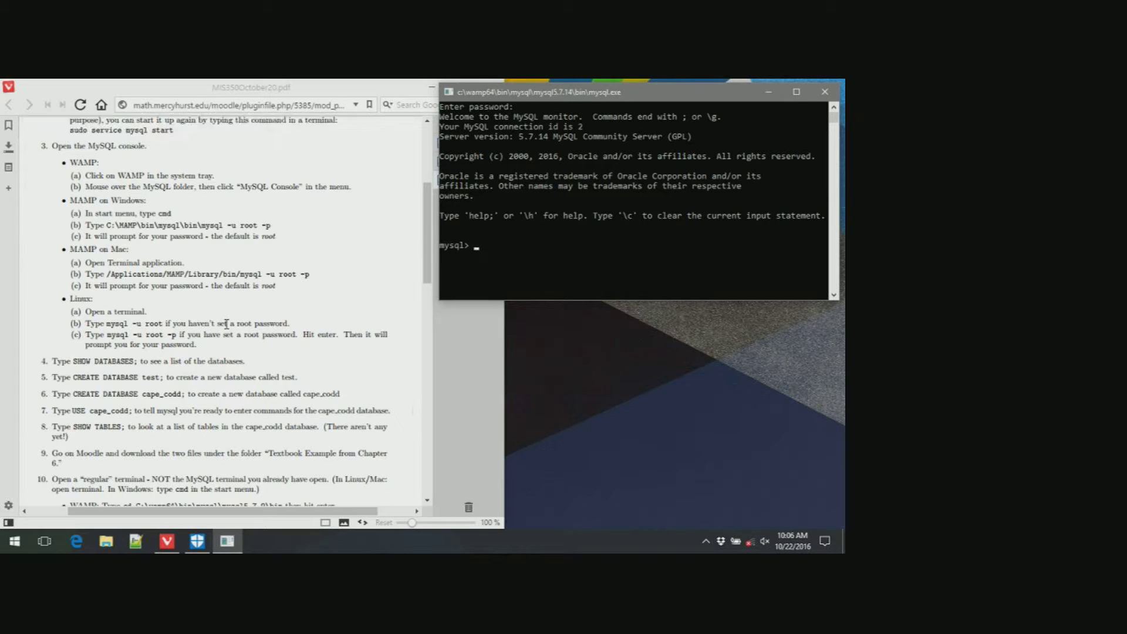
Step: Create a database named cape_codd with CREATE DATABASE, running SHOW DATABASES; before and after it
{"action": "type", "text": "SHOW DATABASES"}
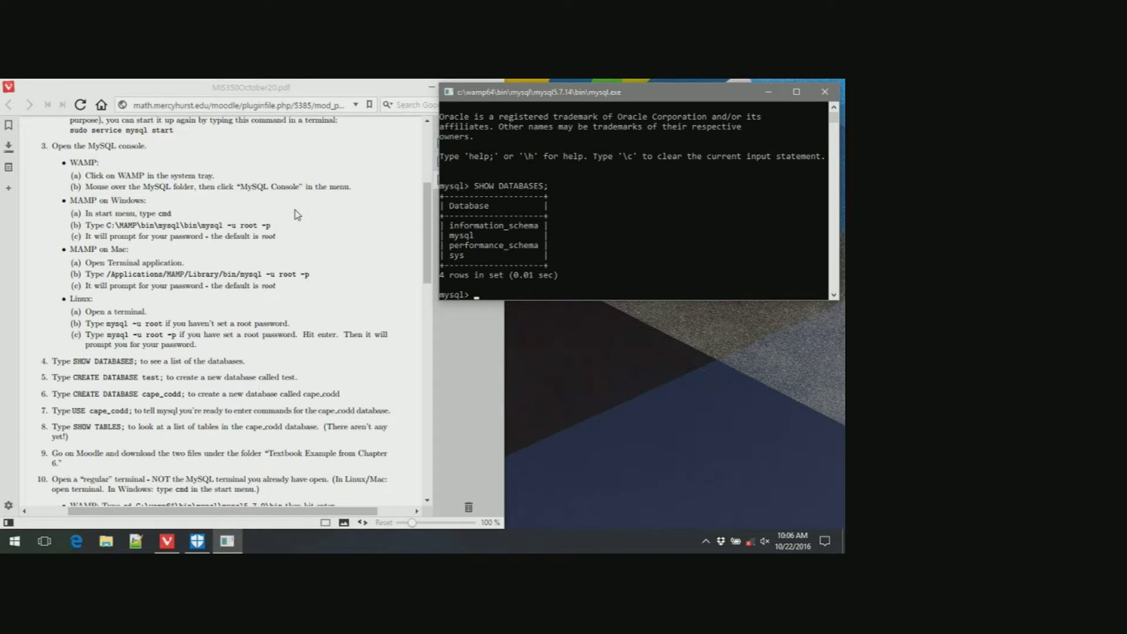
{"action": "type", "text": "CREATE DATABASE cape_codd;"}
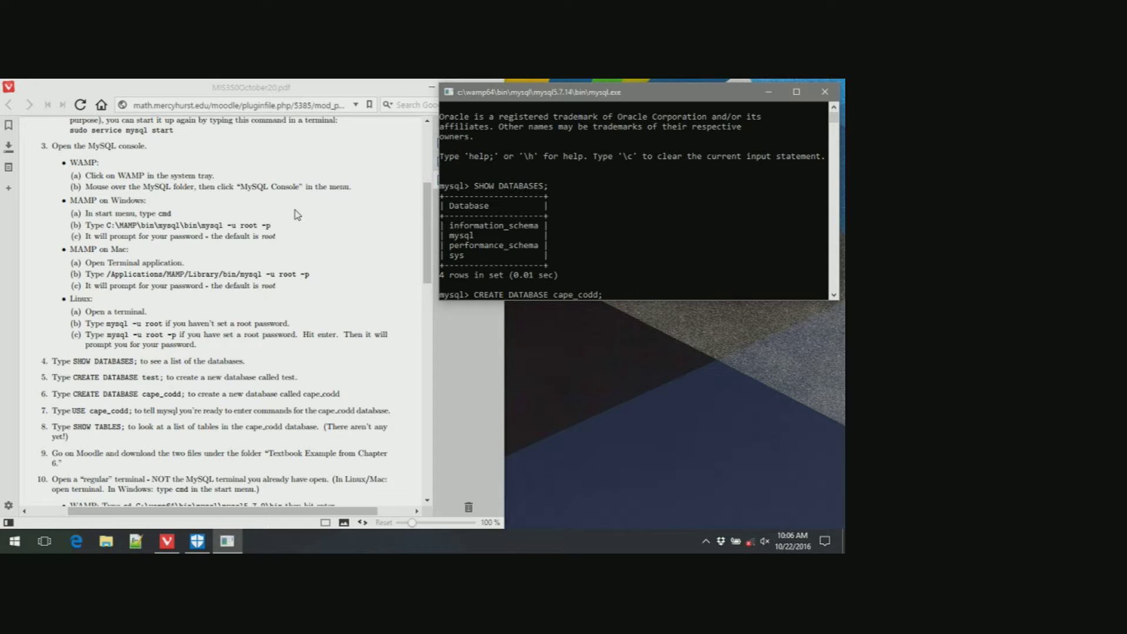
{"action": "key", "text": "Return"}
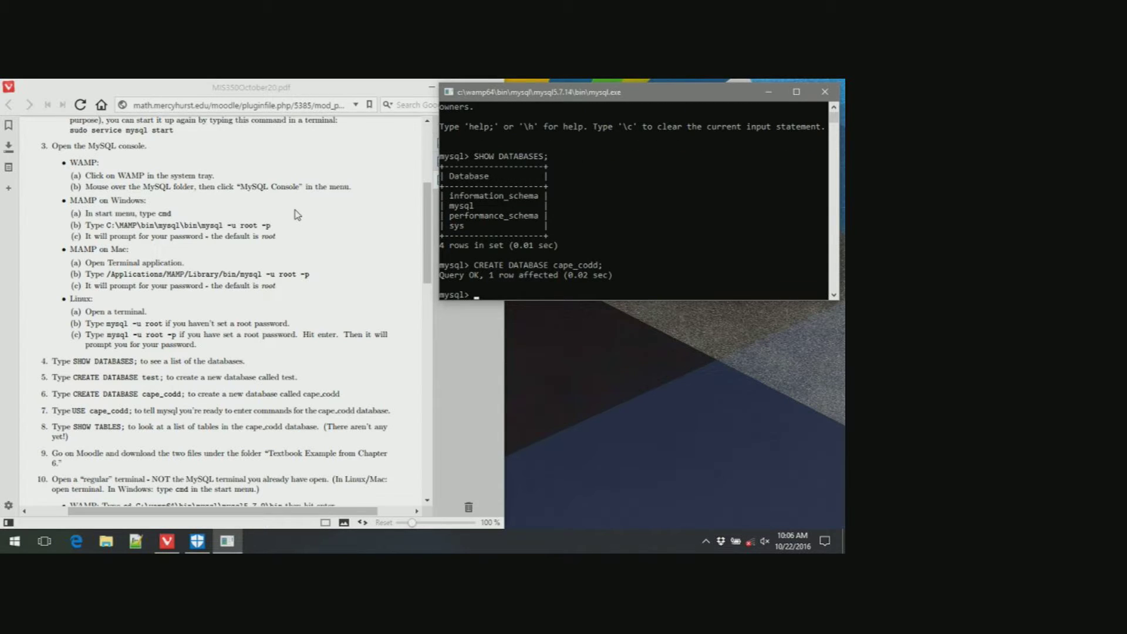
{"action": "type", "text": "SHOW DATABASES;"}
{"action": "key", "text": "Return"}
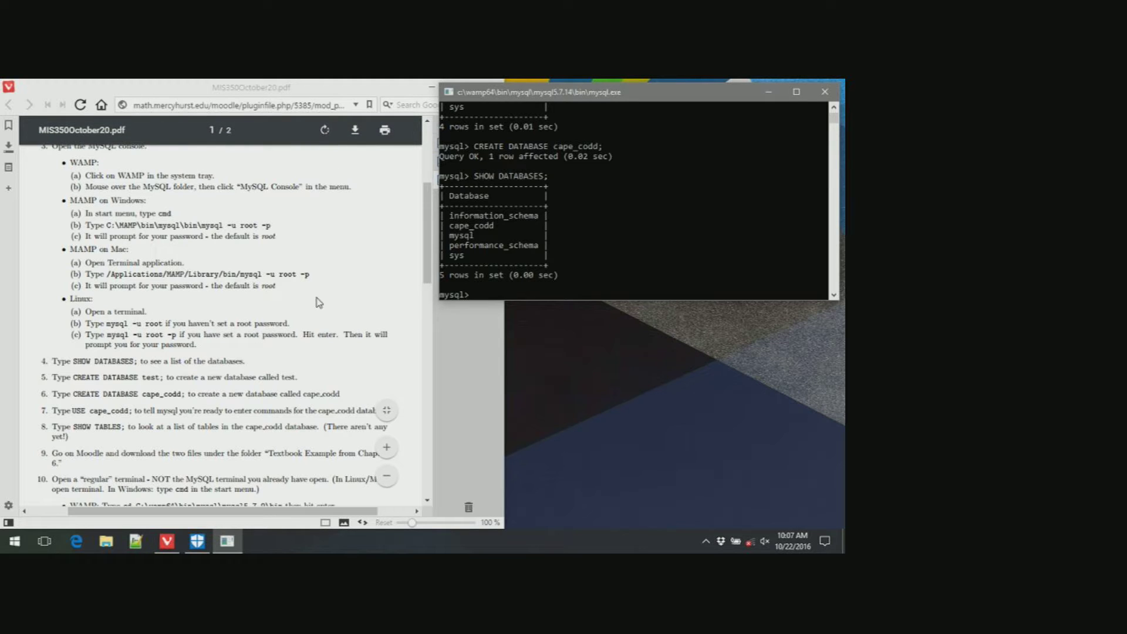
Step: Switch to the cape_codd database with USE cape_codd; and list its tables with SHOW TABLES;
{"action": "type", "text": "USE "}
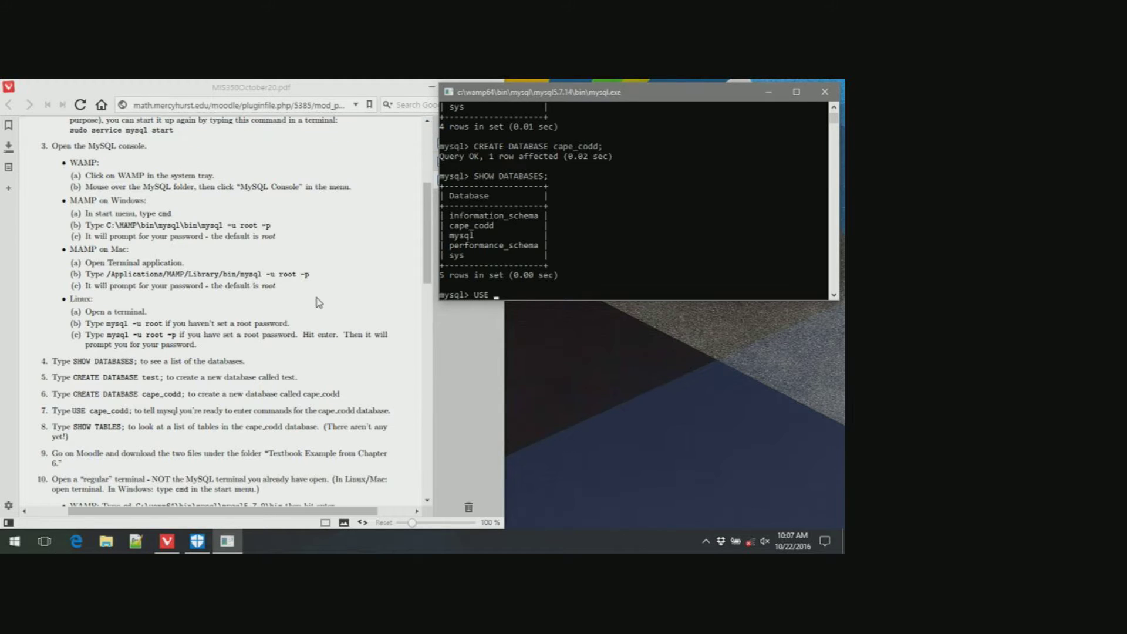
{"action": "type", "text": "cape_c"}
{"action": "type", "text": "odd;"}
{"action": "key", "text": "Return"}
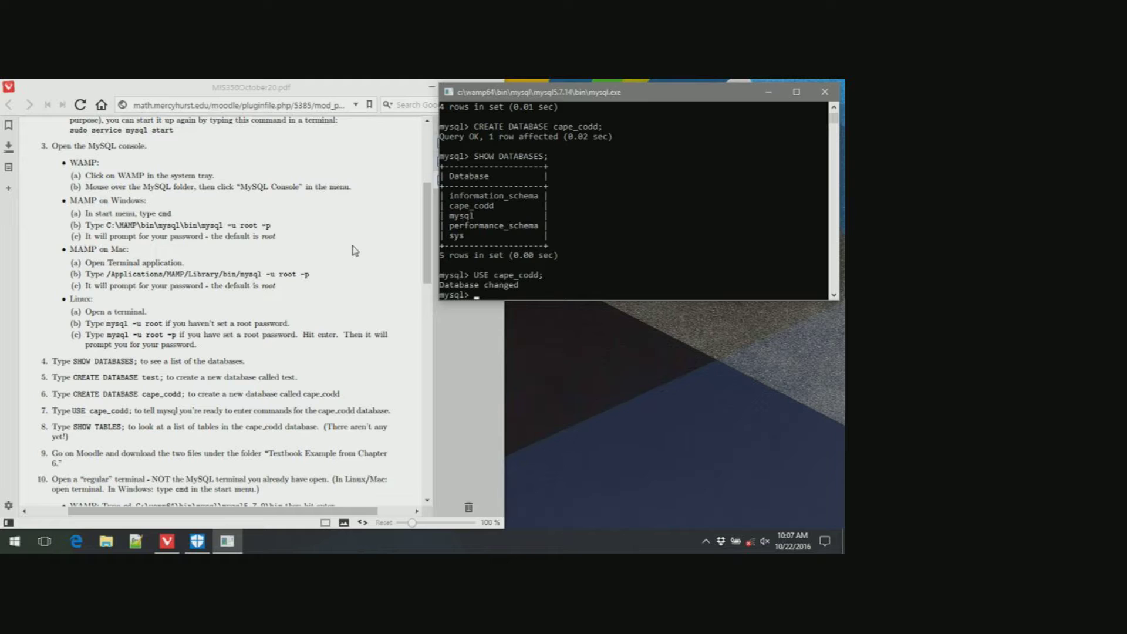
{"action": "scroll", "coordinate": [354, 250], "scroll_direction": "down", "scroll_amount": 1}
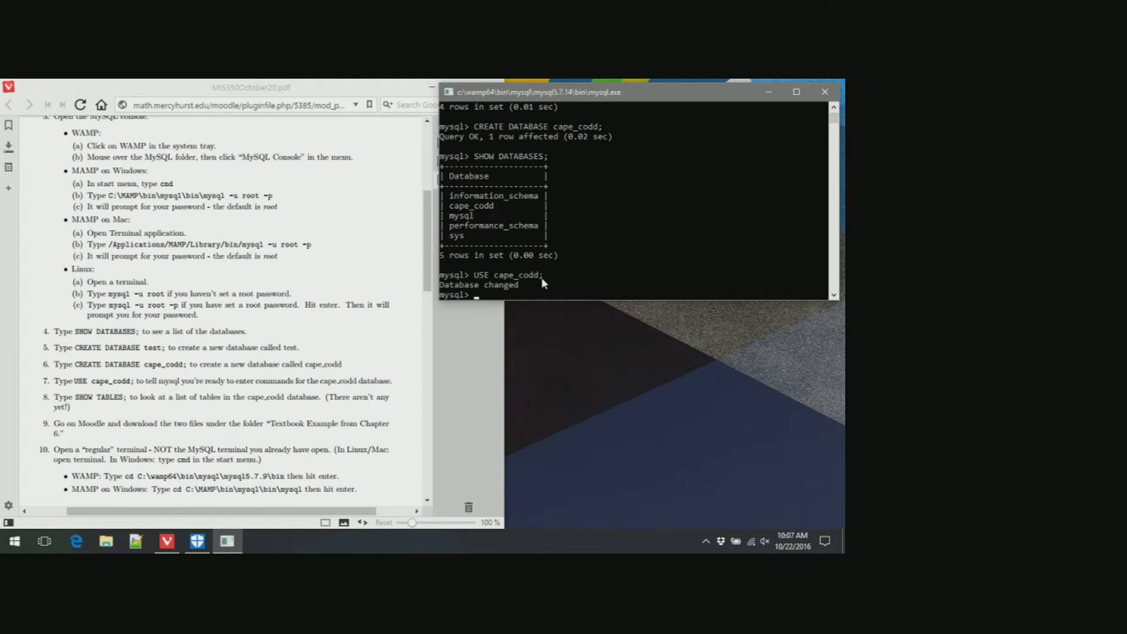
{"action": "type", "text": "SHOW TABLES;"}
{"action": "key", "text": "Return"}
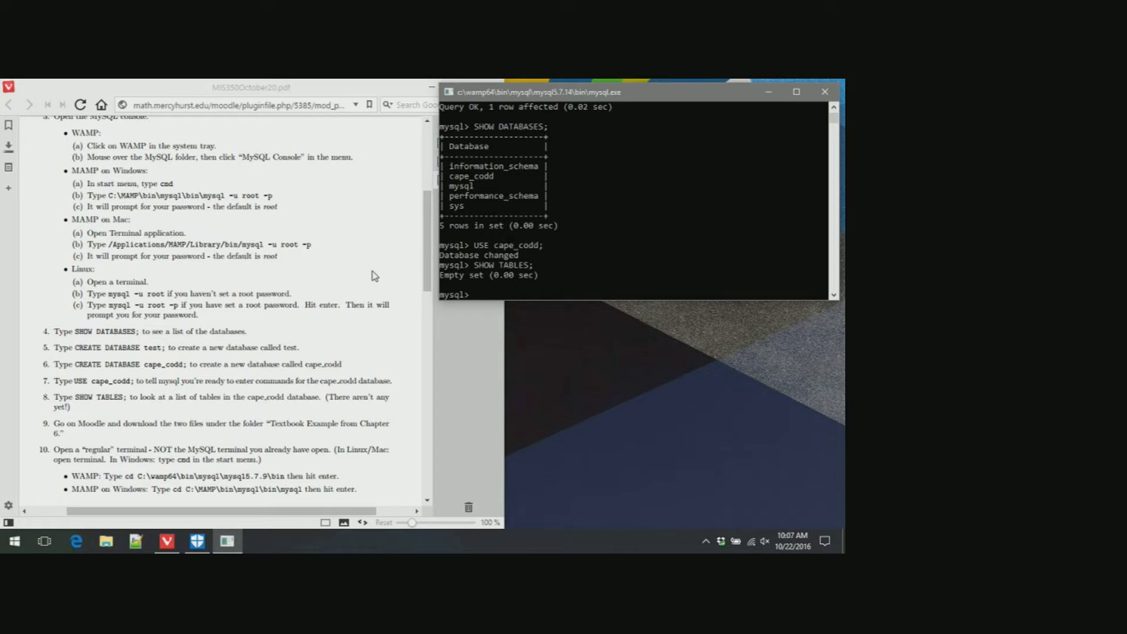
Step: Switch to Vivaldi and download both Cape Codd SQL files from the Moodle course's Textbook Example from Chapter 6 folder
{"action": "left_click", "coordinate": [476, 344]}
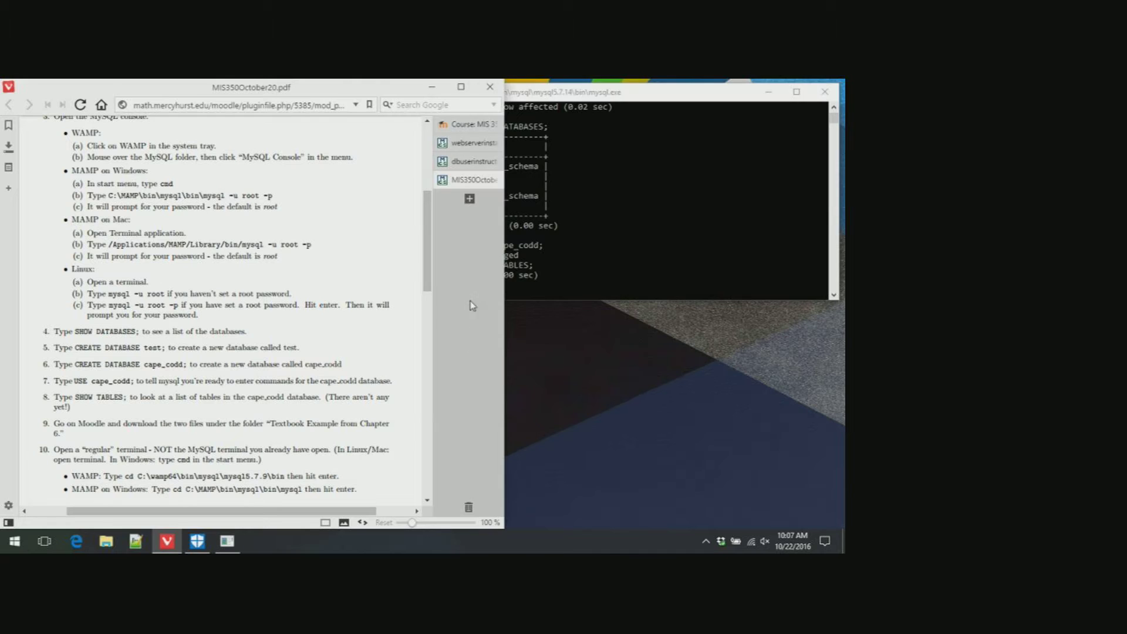
{"action": "left_click", "coordinate": [464, 125]}
{"action": "left_click", "coordinate": [130, 312]}
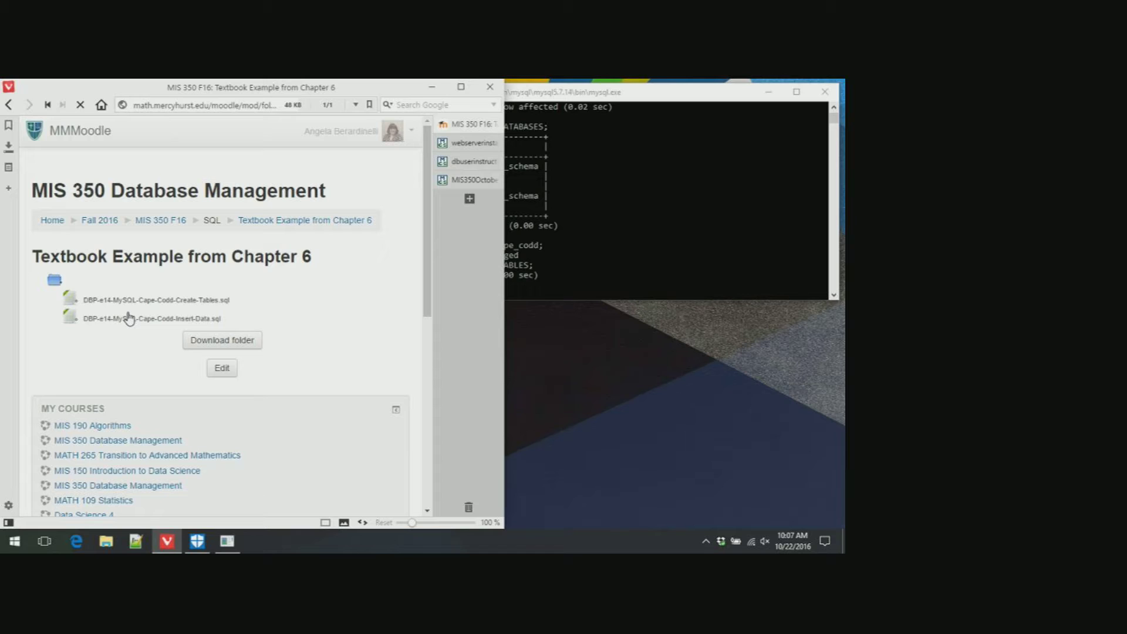
{"action": "left_click", "coordinate": [129, 314]}
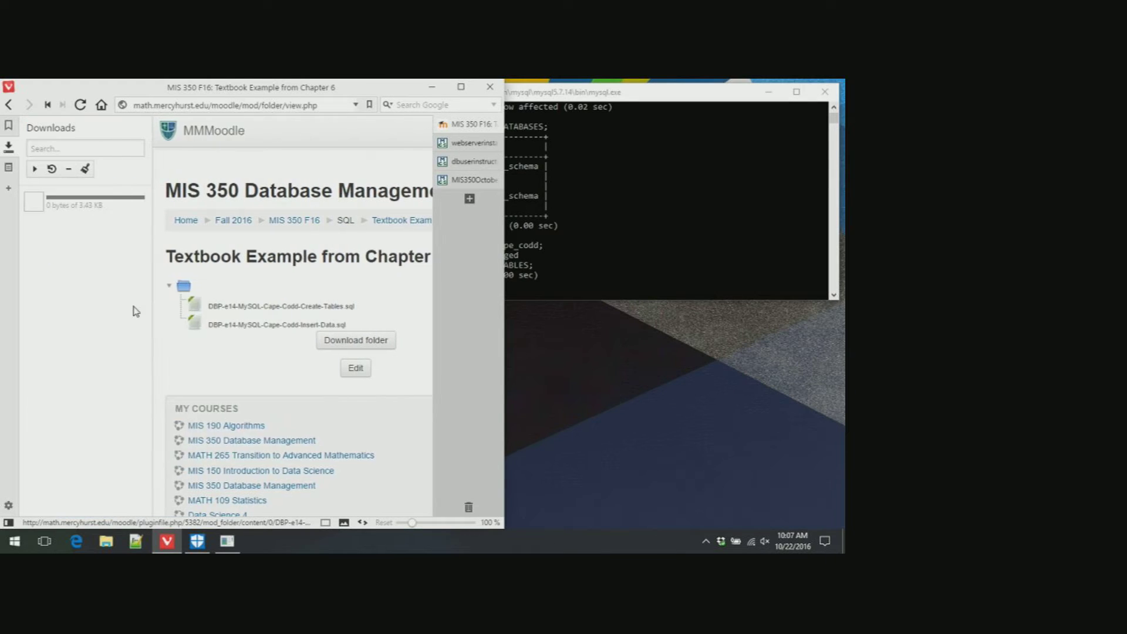
{"action": "left_click", "coordinate": [231, 389]}
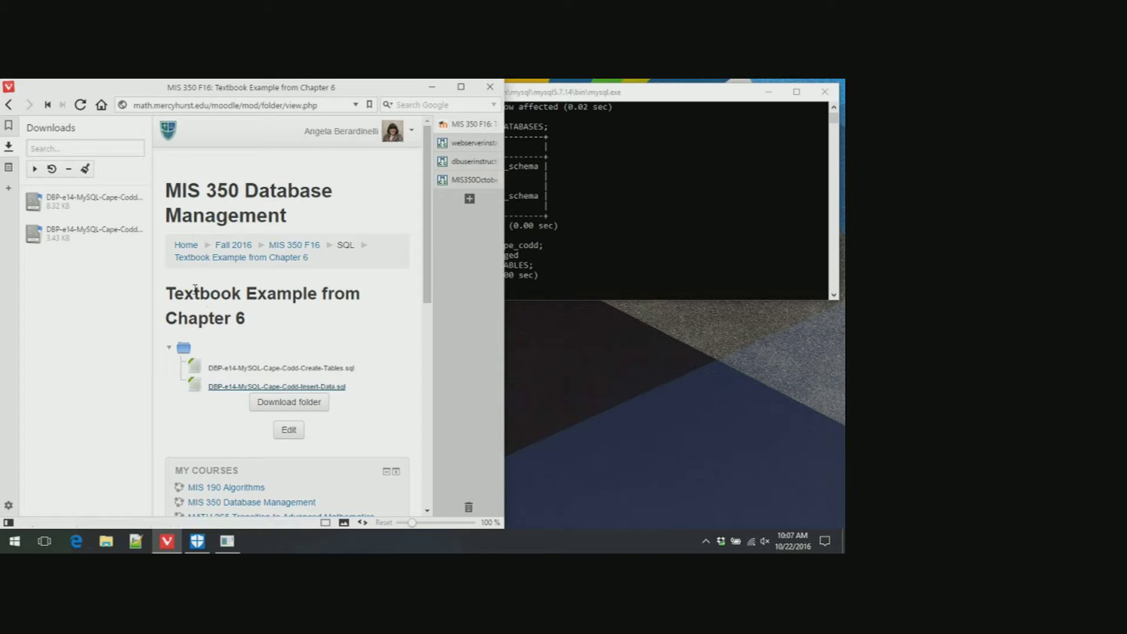
Step: Hide the browser's downloads list and open the Downloads folder in File Explorer
{"action": "left_click", "coordinate": [7, 147]}
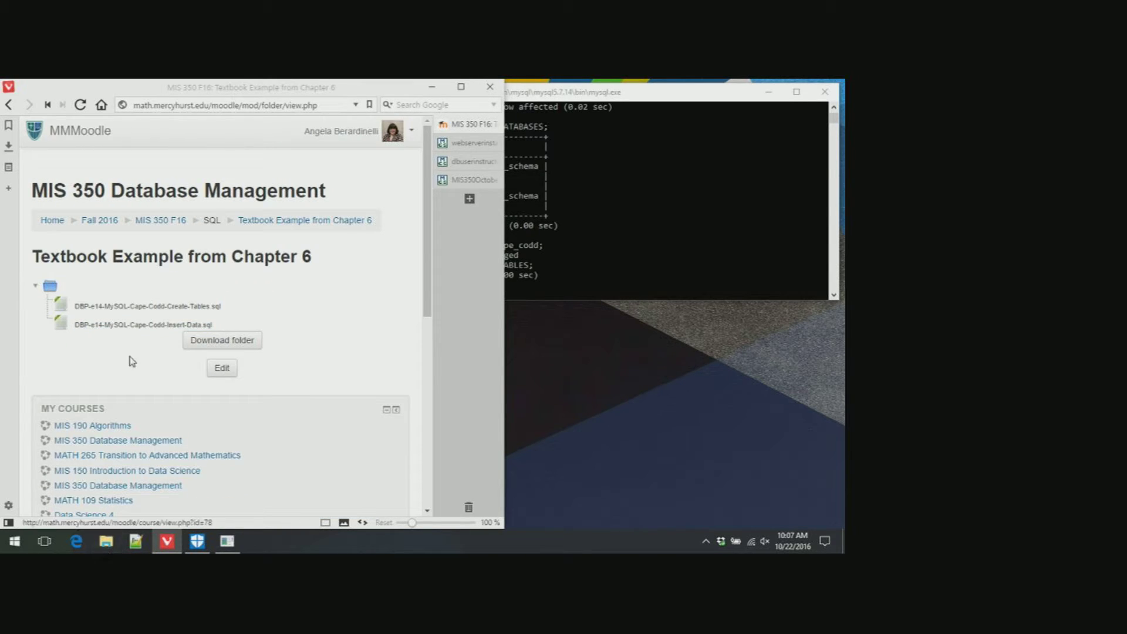
{"action": "left_click", "coordinate": [106, 541]}
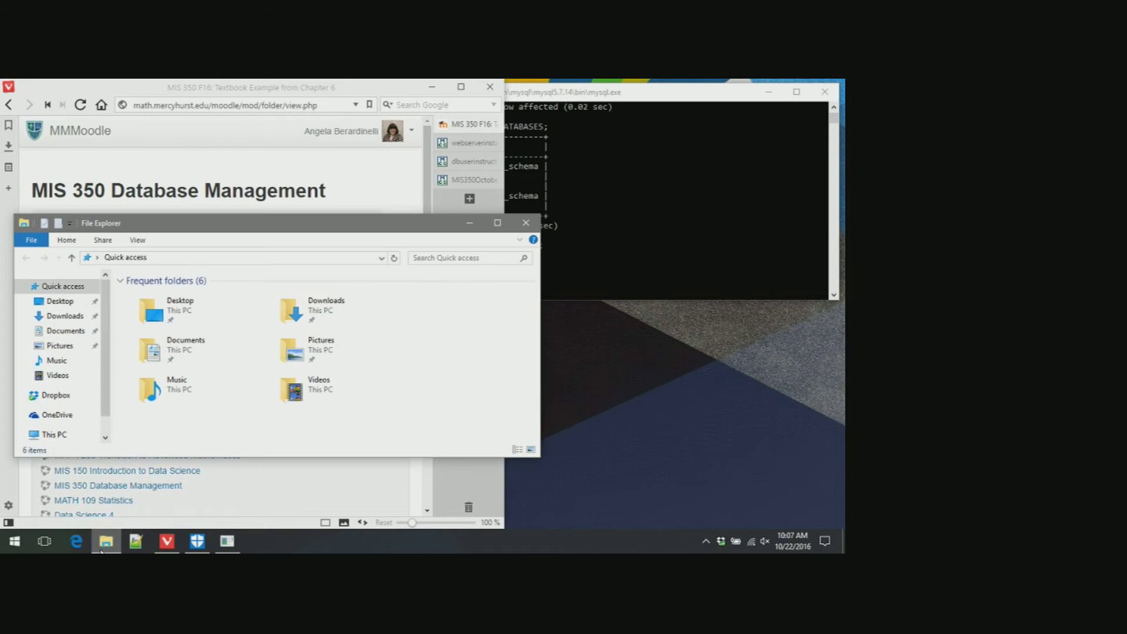
{"action": "left_click", "coordinate": [60, 318]}
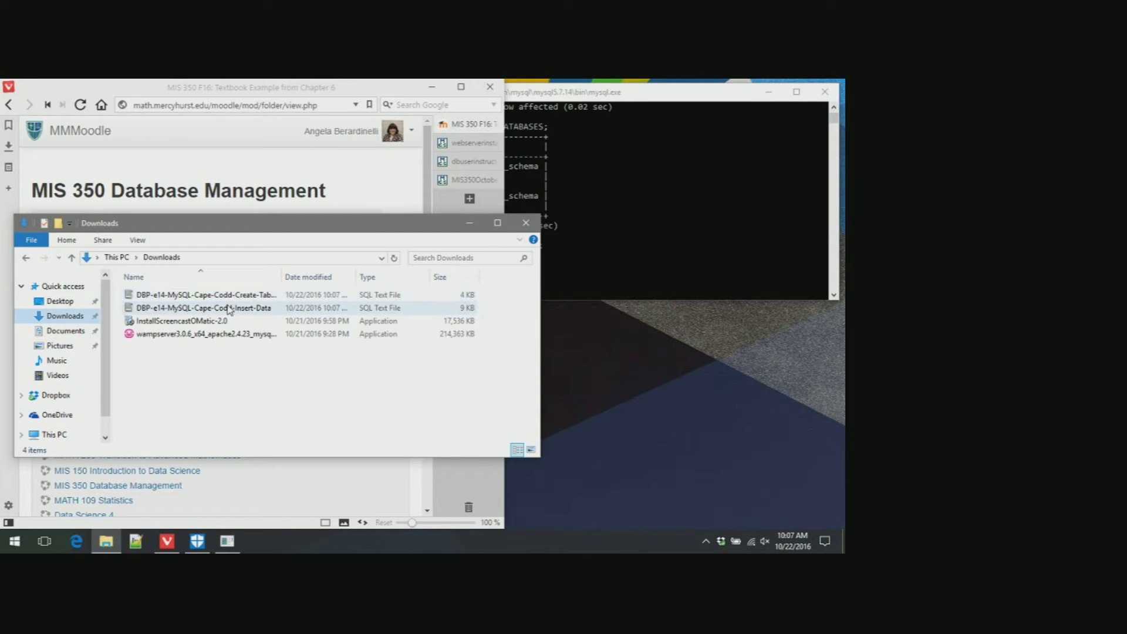
Step: Bring the MySQL console forward, open a Command Prompt window with cmd, and place it directly below the console
{"action": "left_click", "coordinate": [546, 105]}
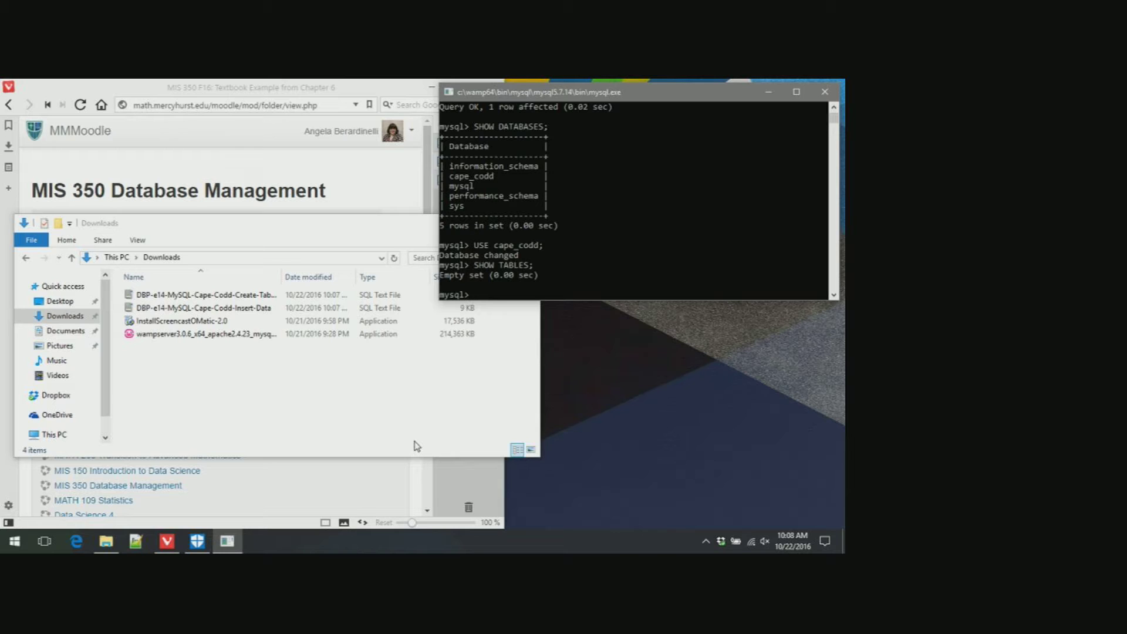
{"action": "left_click", "coordinate": [16, 548]}
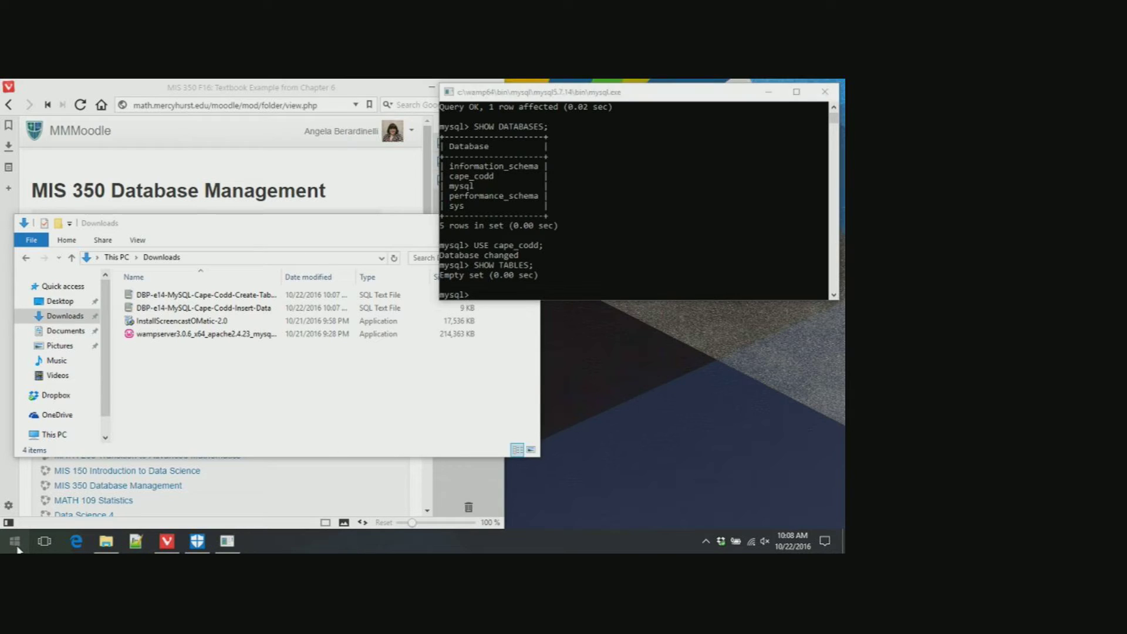
{"action": "left_click", "coordinate": [17, 548]}
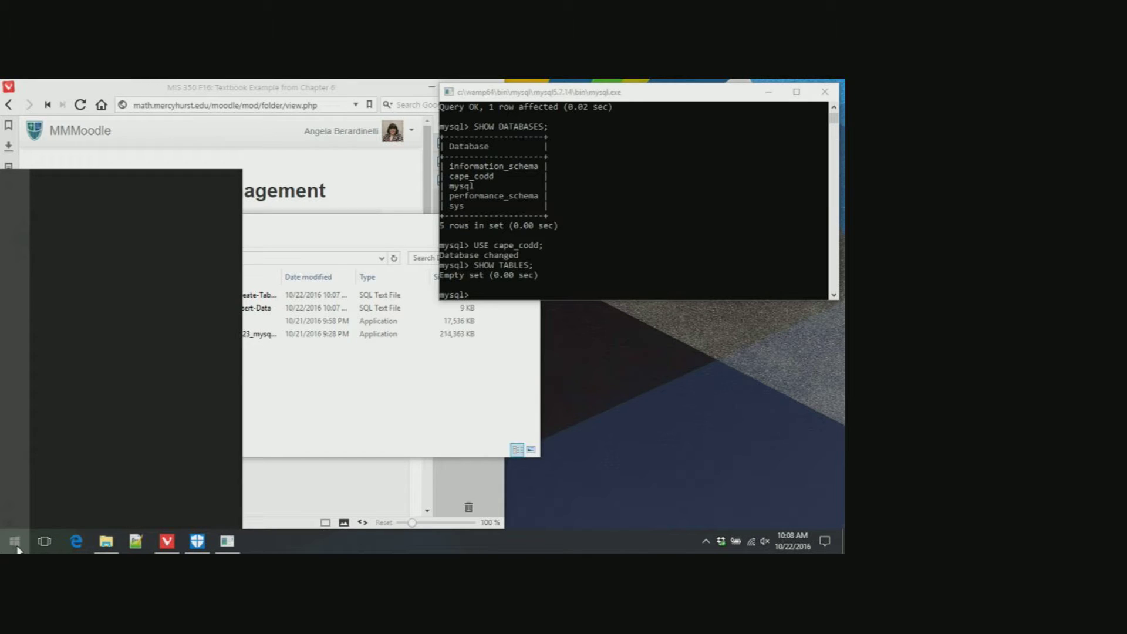
{"action": "type", "text": "cmd"}
{"action": "key", "text": "Return"}
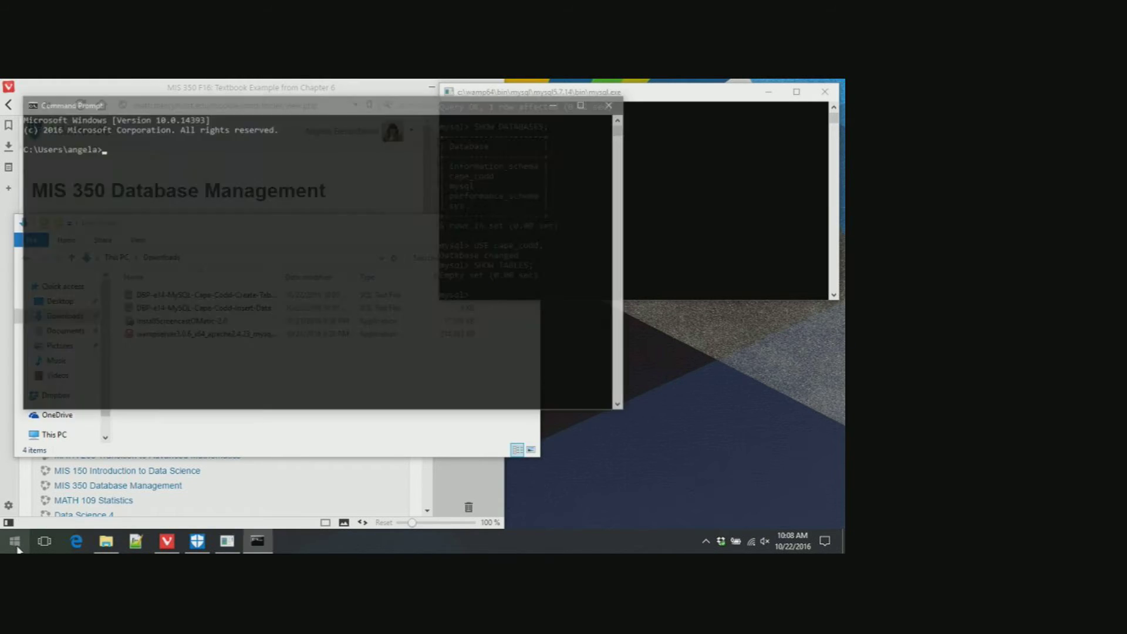
{"action": "left_click_drag", "start_coordinate": [23, 97], "coordinate": [503, 313]}
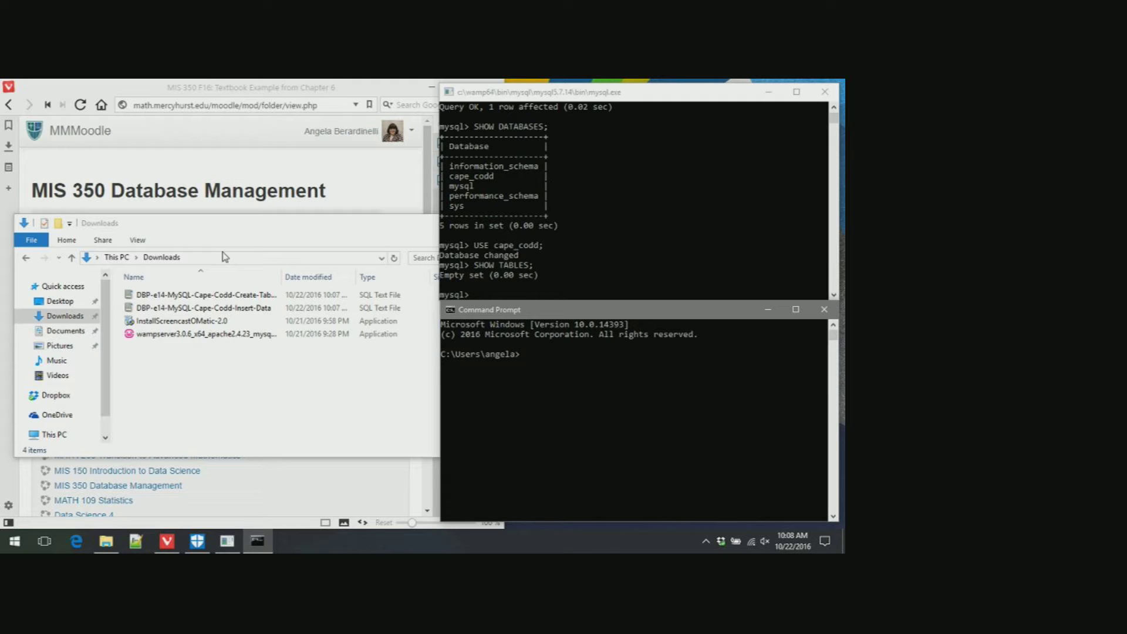
Step: Change the Command Prompt's working directory to the Downloads folder with cd Downloads
{"action": "type", "text": "cd"}
{"action": "type", "text": " Dowl"}
{"action": "type", "text": "nloads"}
{"action": "key", "text": "Return"}
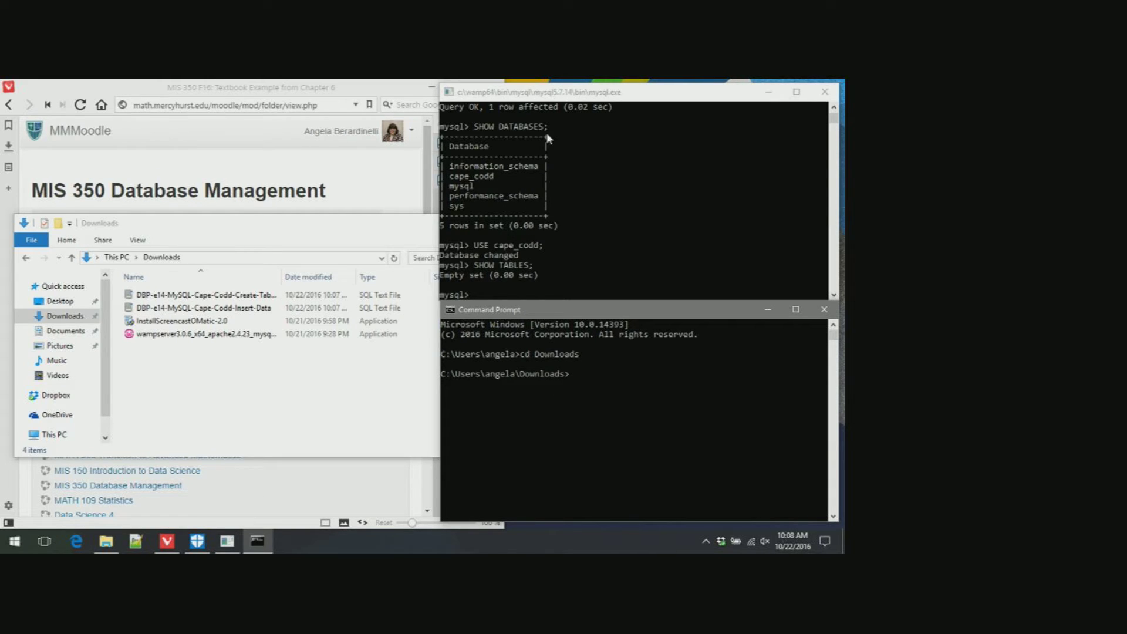
Step: Enter the MySQL program folder path c:\wamp64\bin\mysql\mysql5.7.14\bin\ at the Command Prompt, matching the path in the MySQL console's title
{"action": "left_click", "coordinate": [532, 97]}
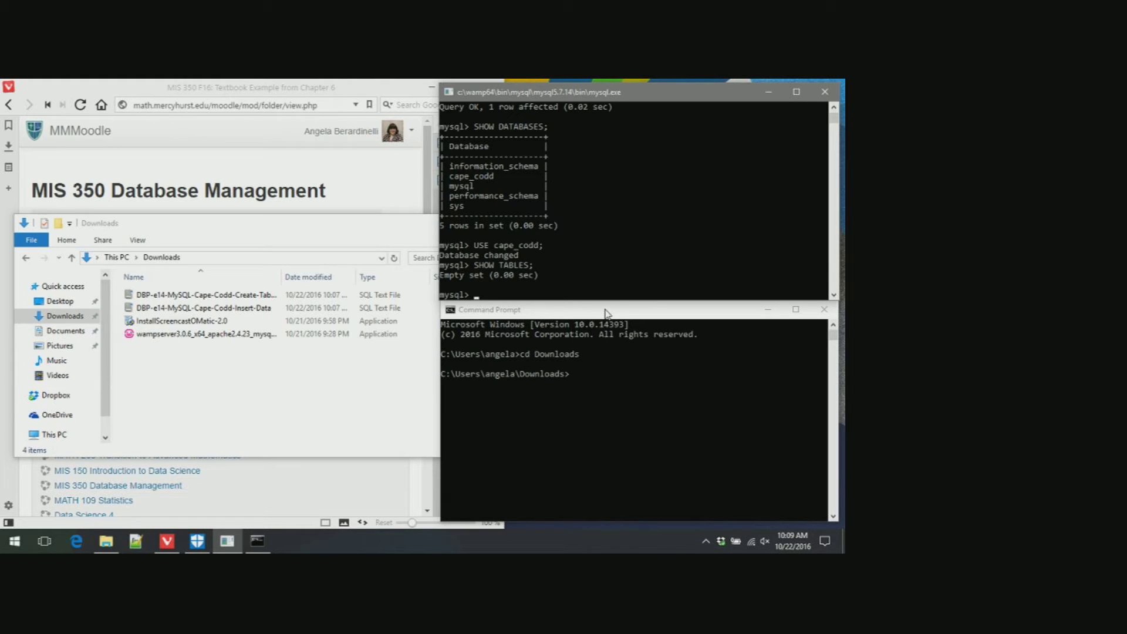
{"action": "left_click", "coordinate": [555, 407]}
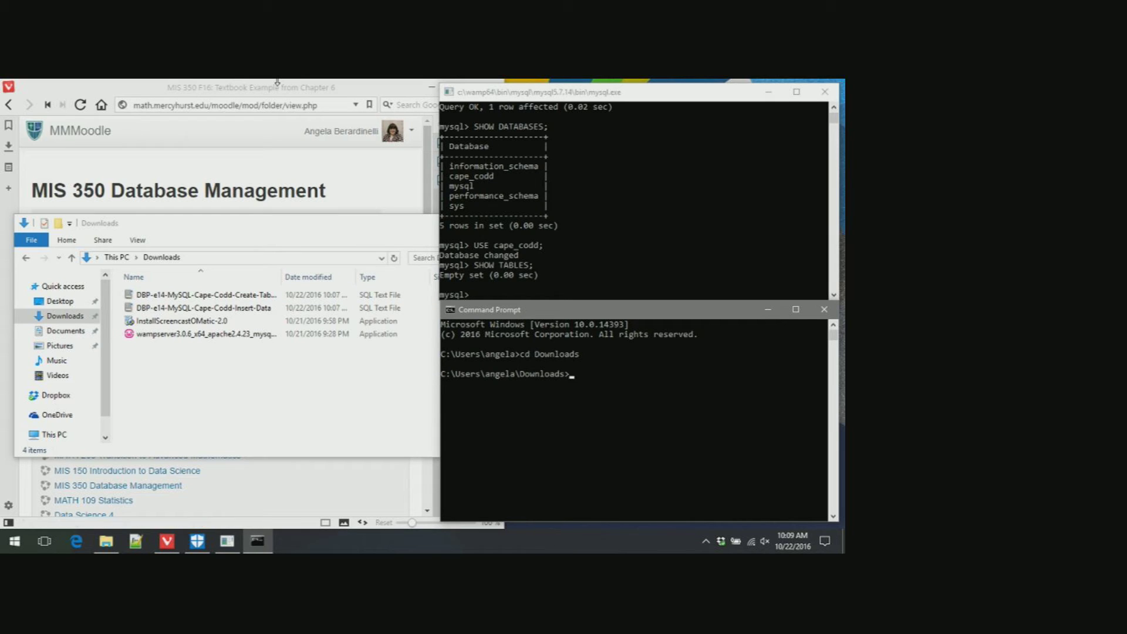
{"action": "type", "text": "c:\\wamp64\\"}
{"action": "type", "text": "in\\"}
{"action": "key", "text": "BackSpace"}
{"action": "key", "text": "BackSpace"}
{"action": "type", "text": "bin\\mysql\\my"}
{"action": "key", "text": "BackSpace"}
{"action": "key", "text": "BackSpace"}
{"action": "type", "text": "mysql5.7.14\\bin\\"}
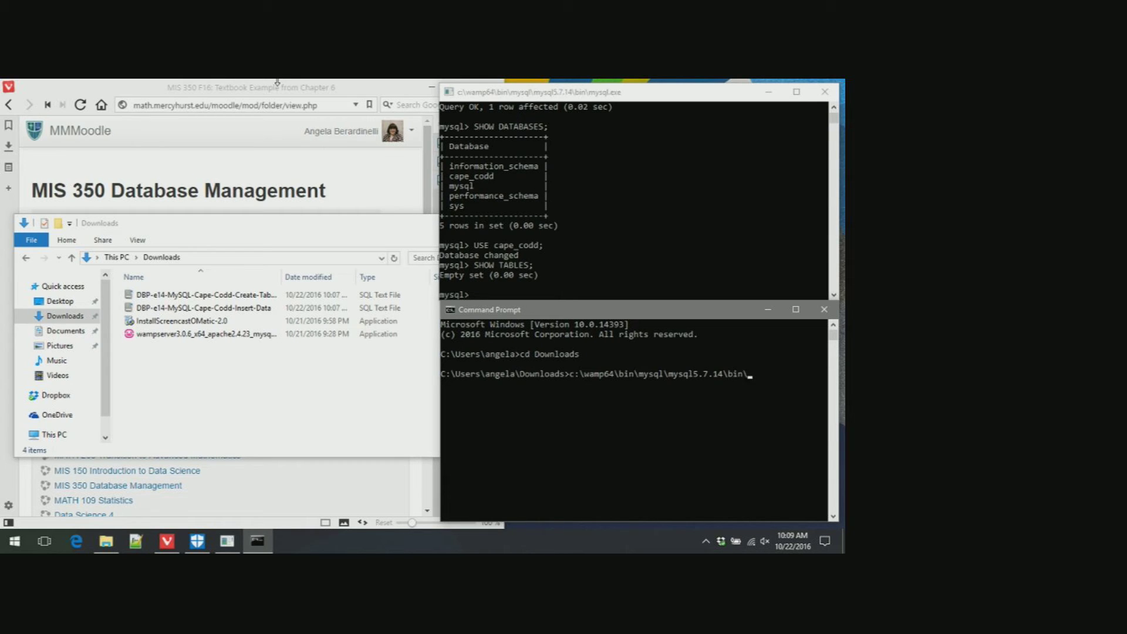
Step: Complete the command with mysql.exe -u root < DBP-e14-MySQL-Cape-Codd-Create-Tables.sql and run it
{"action": "type", "text": "mysql.exe -u root"}
{"action": "type", "text": "<"}
{"action": "left_click", "coordinate": [221, 298]}
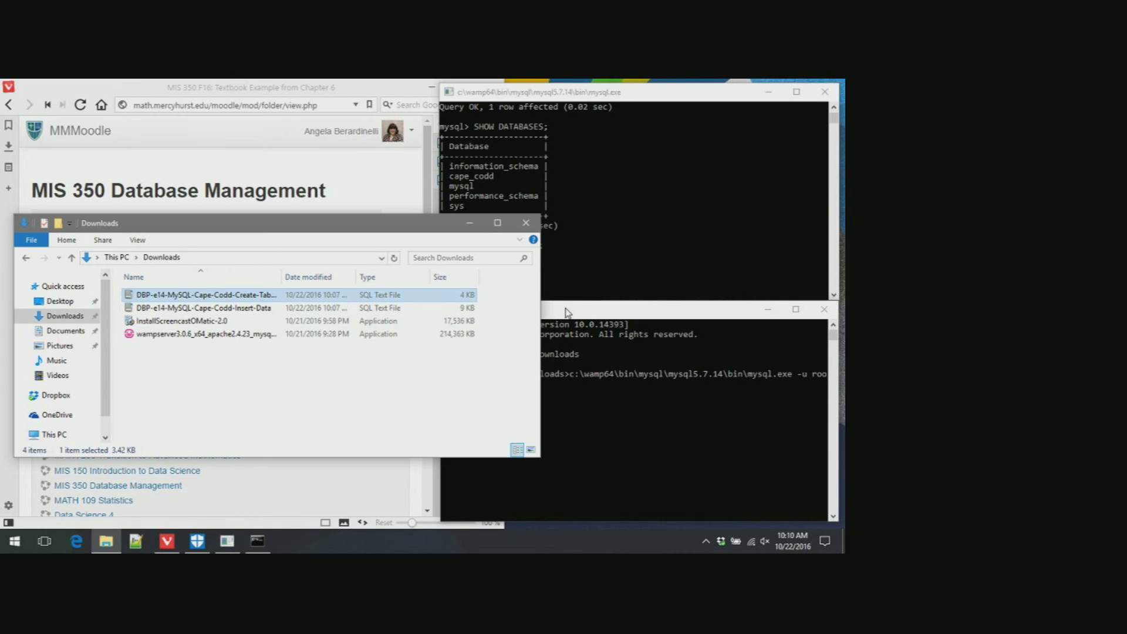
{"action": "left_click", "coordinate": [568, 311]}
{"action": "left_click", "coordinate": [584, 432]}
{"action": "type", "text": "DBP-"}
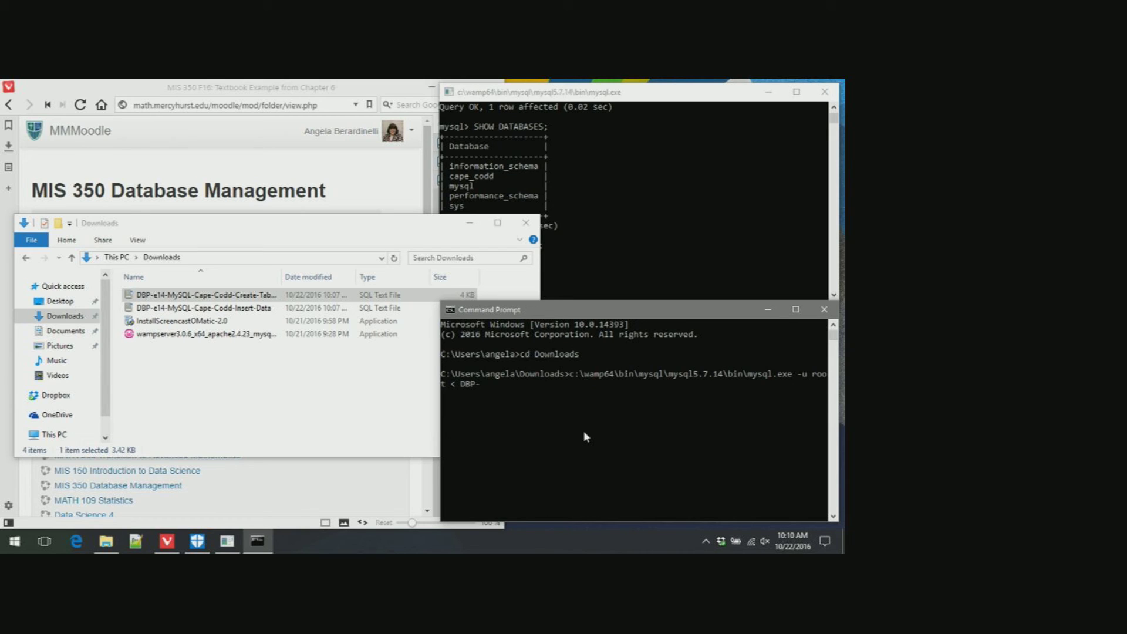
{"action": "key", "text": "Tab"}
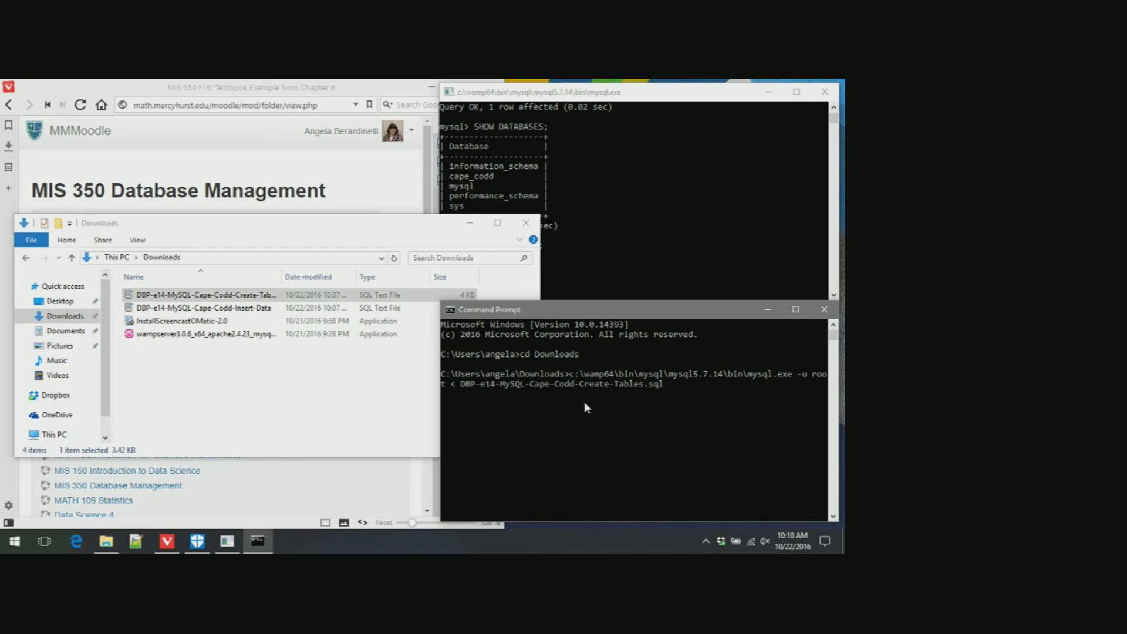
{"action": "key", "text": "Return"}
Step: List the tables of the cape_codd database in the MySQL console with SHOW TABLES;
{"action": "left_click", "coordinate": [525, 174]}
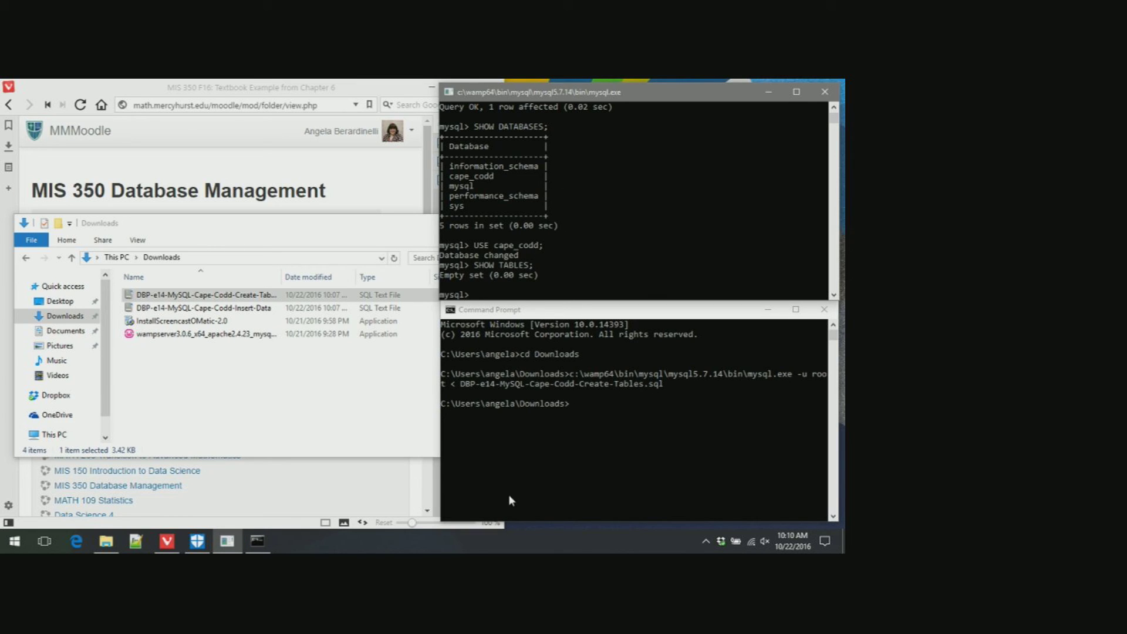
{"action": "type", "text": "SHOW TABLES;"}
{"action": "key", "text": "Return"}
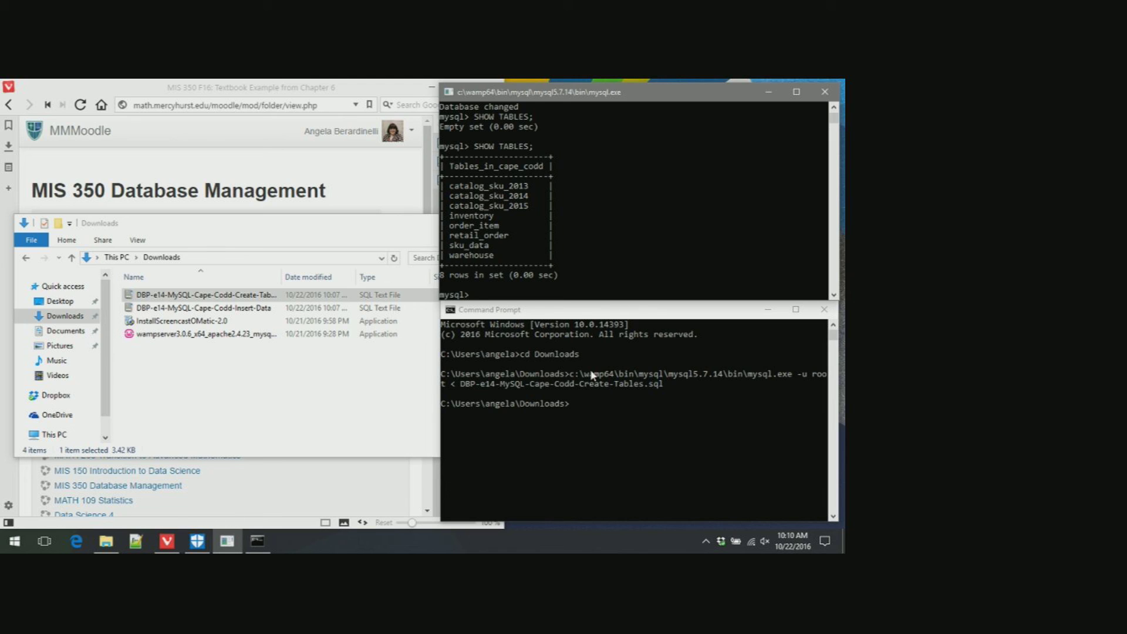
{"action": "left_click", "coordinate": [555, 160]}
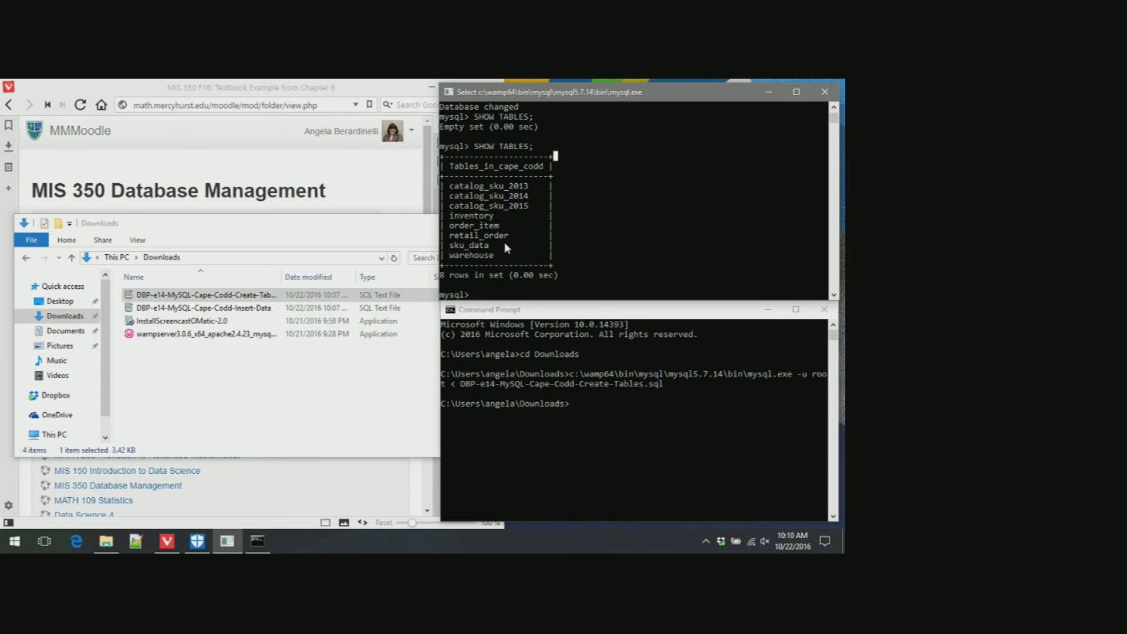